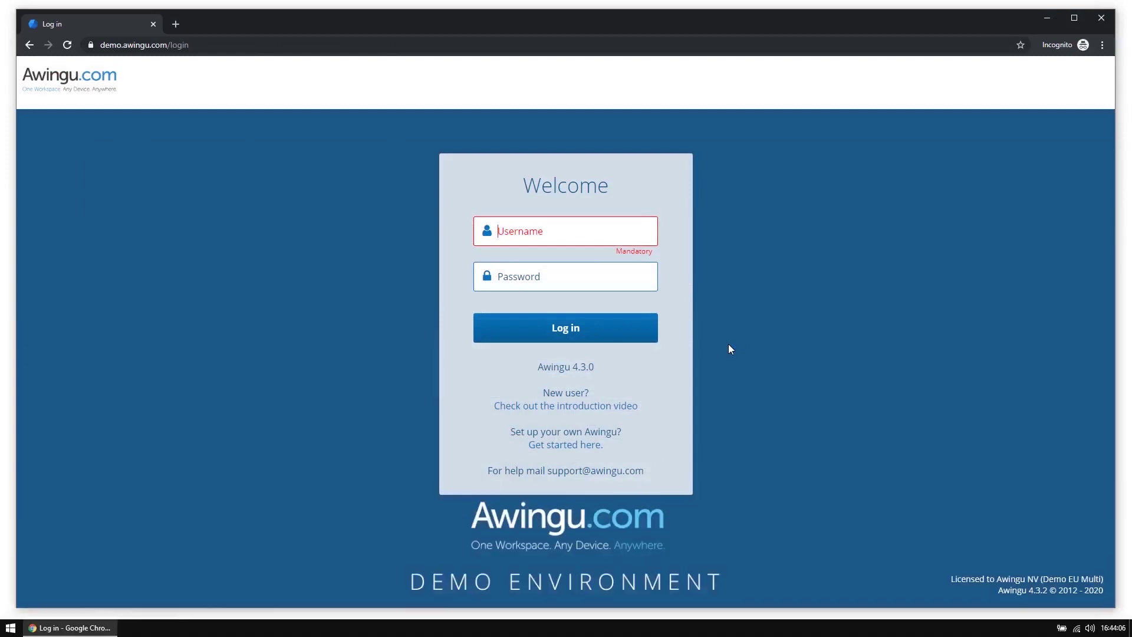
Log in to the Awingu demo environment with the account username and password
type("vanootek")
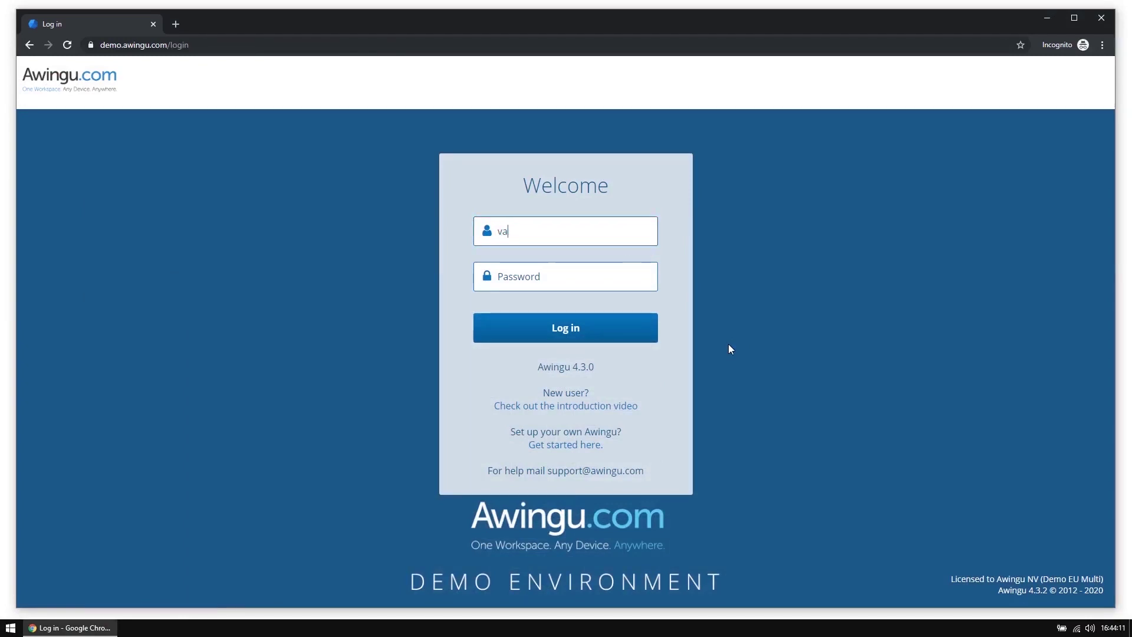
key("Tab")
type("********")
key("Return")
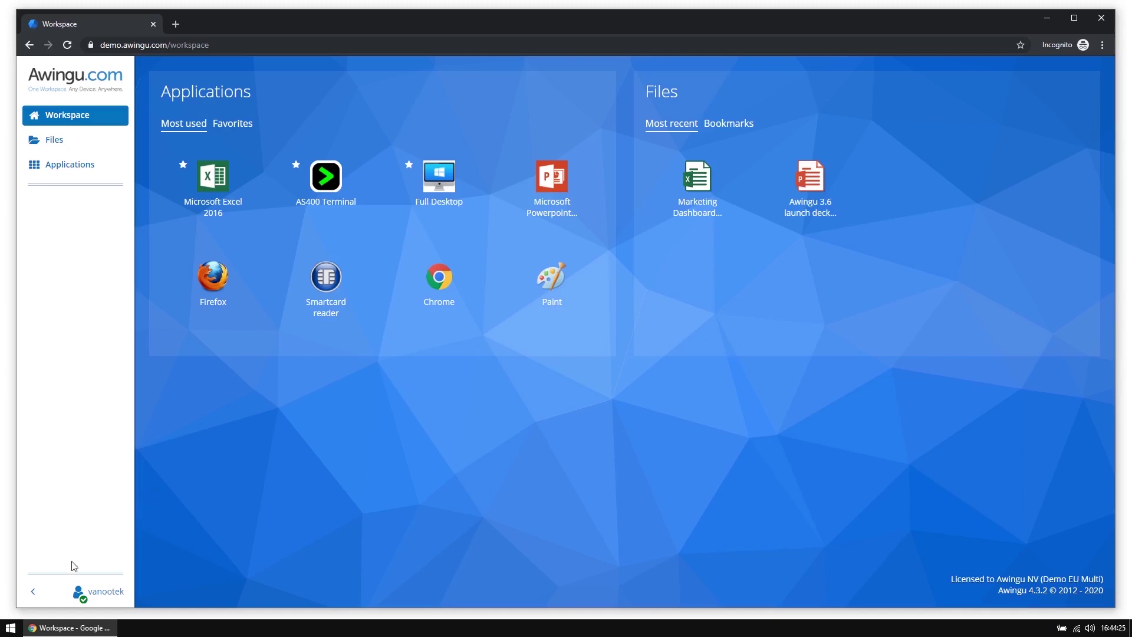
left_click(33, 593)
left_click(34, 568)
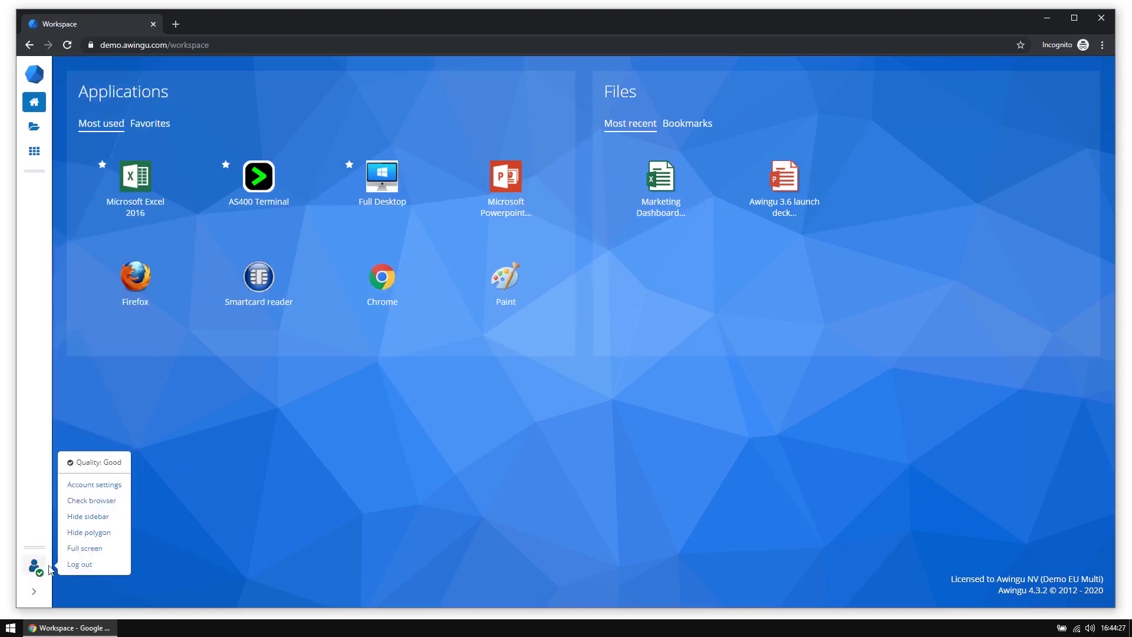
left_click(81, 524)
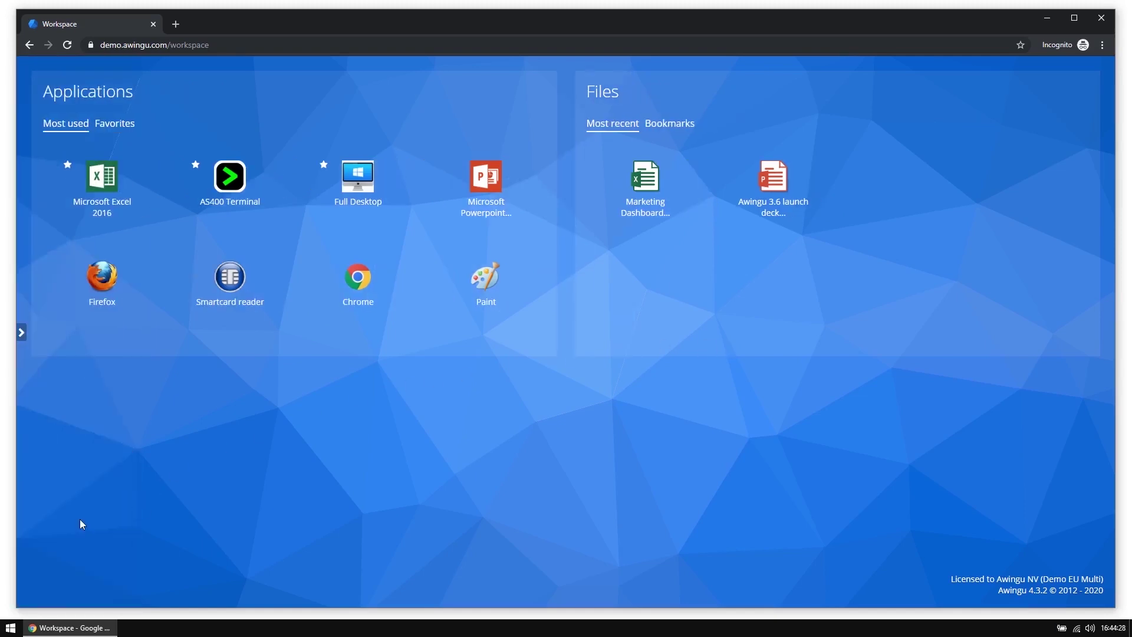
left_click(24, 331)
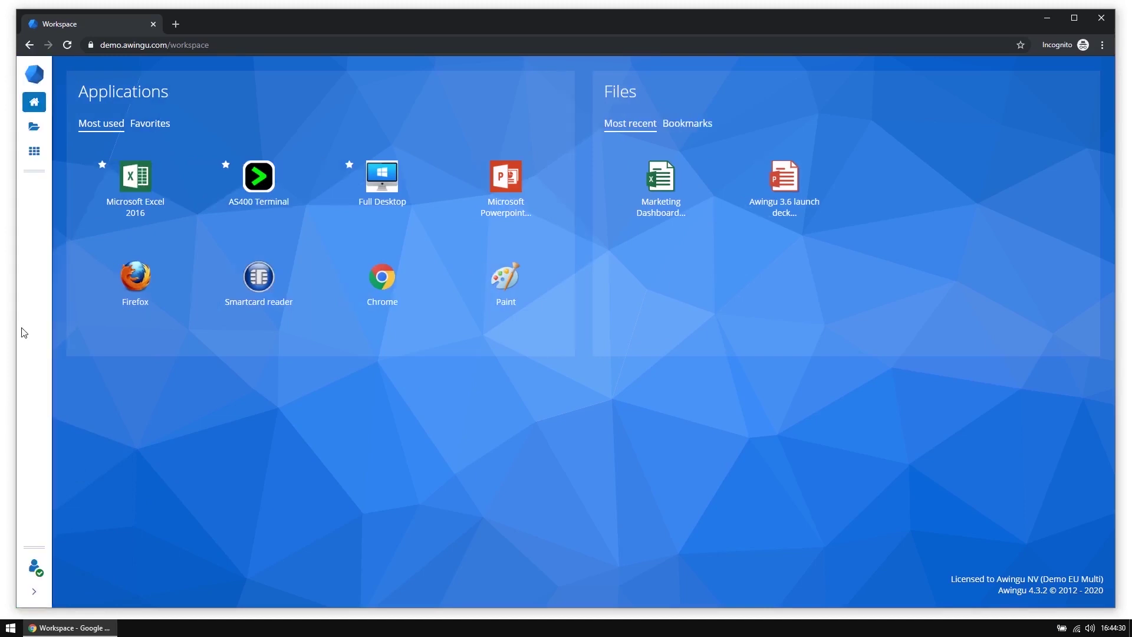
left_click(32, 594)
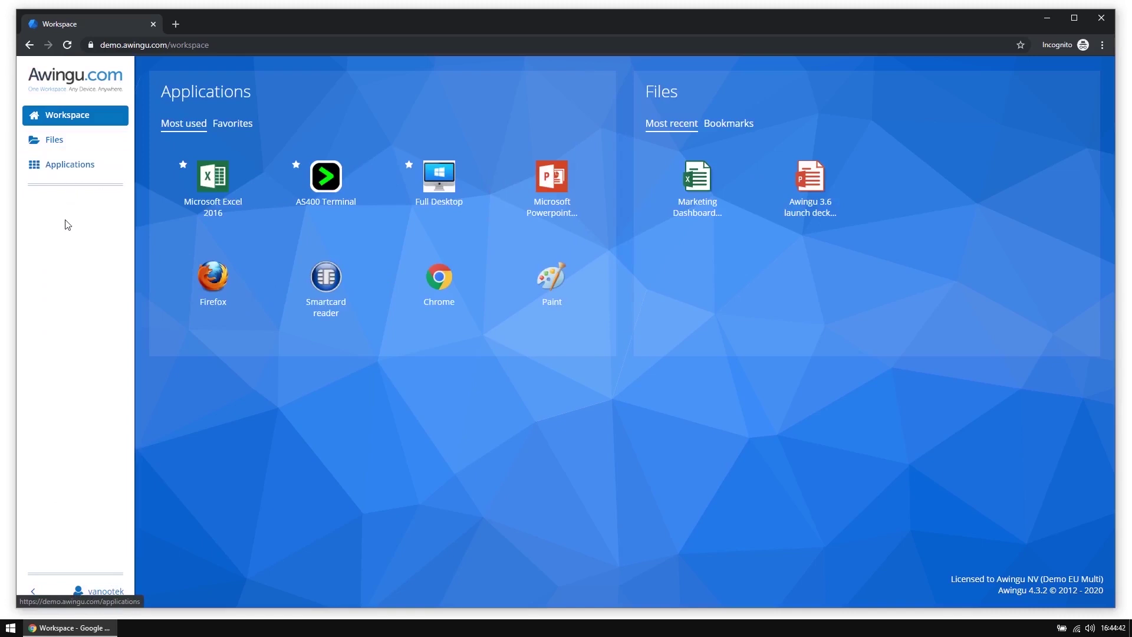
left_click(110, 593)
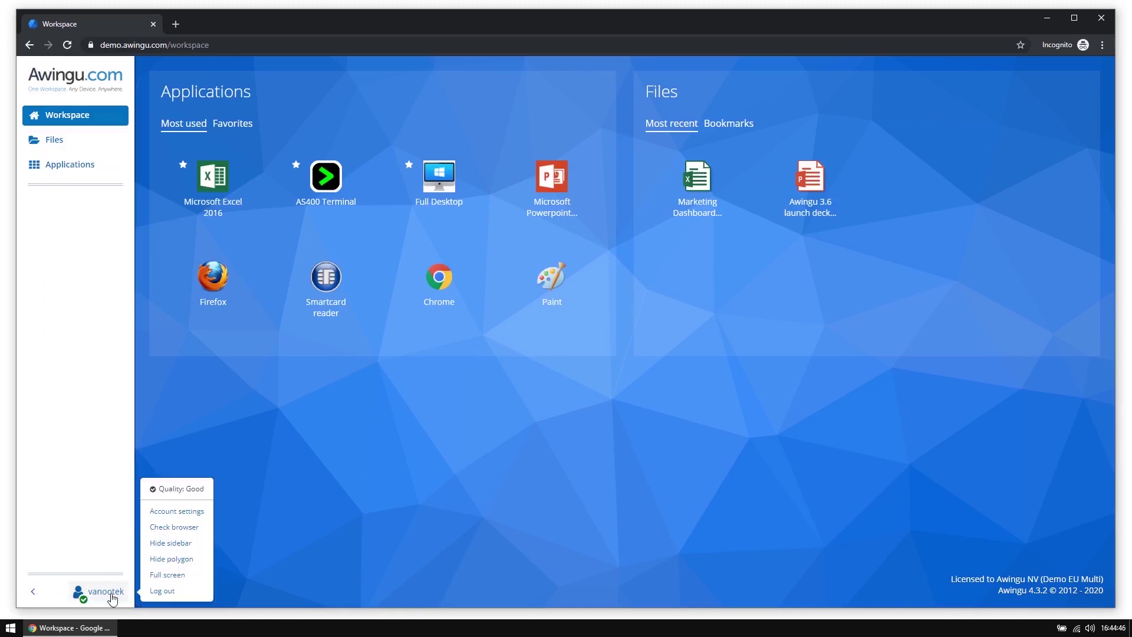
left_click(207, 511)
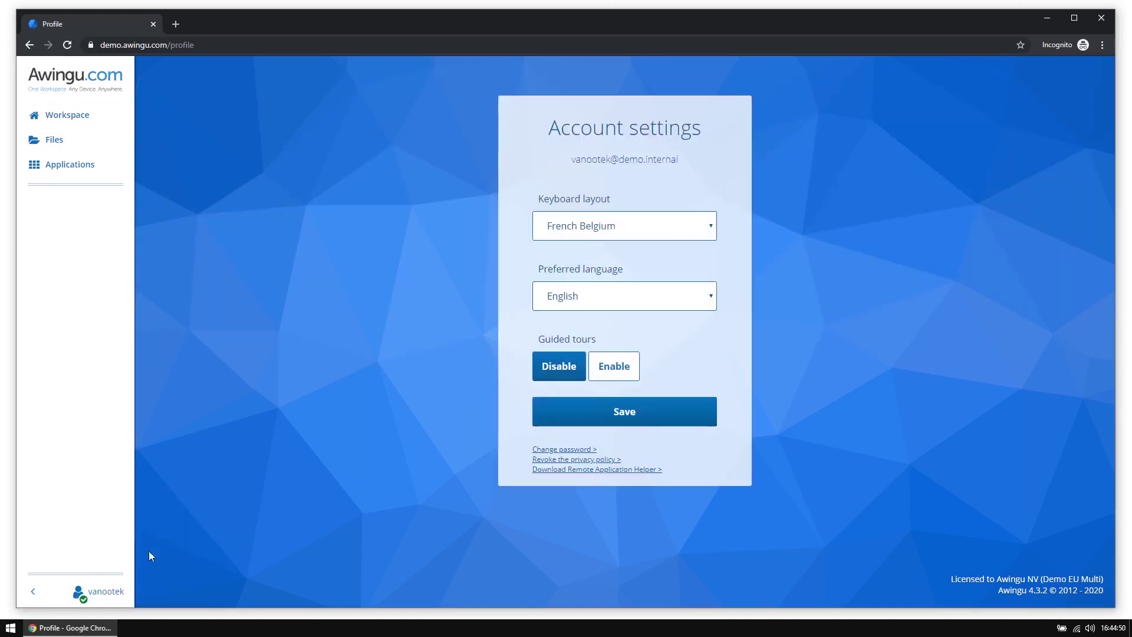
left_click(119, 594)
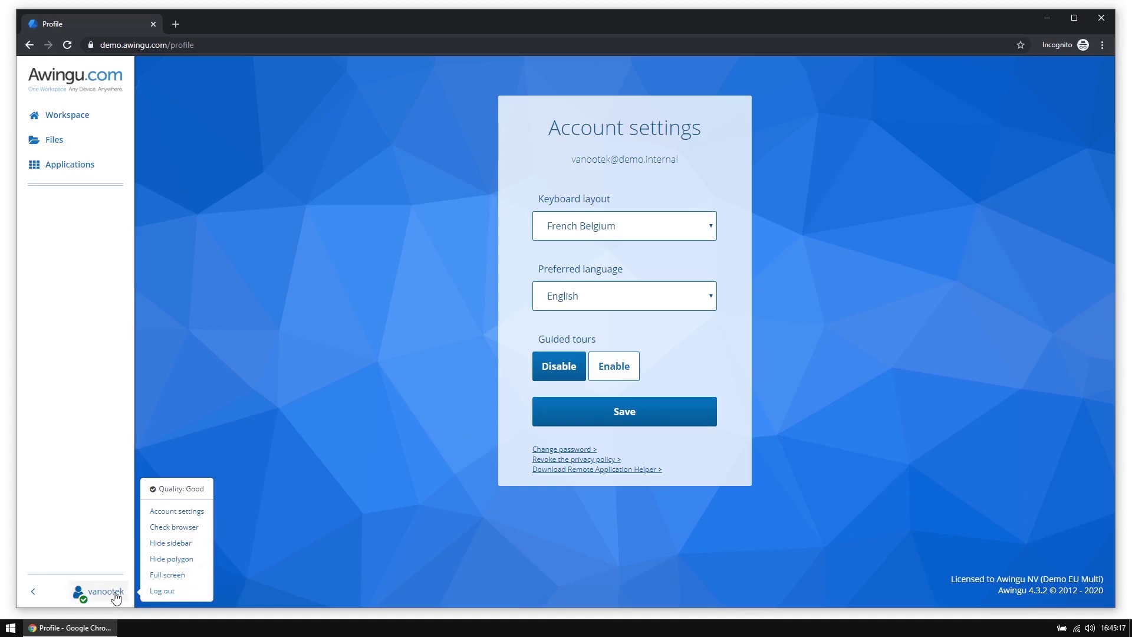
left_click(113, 594)
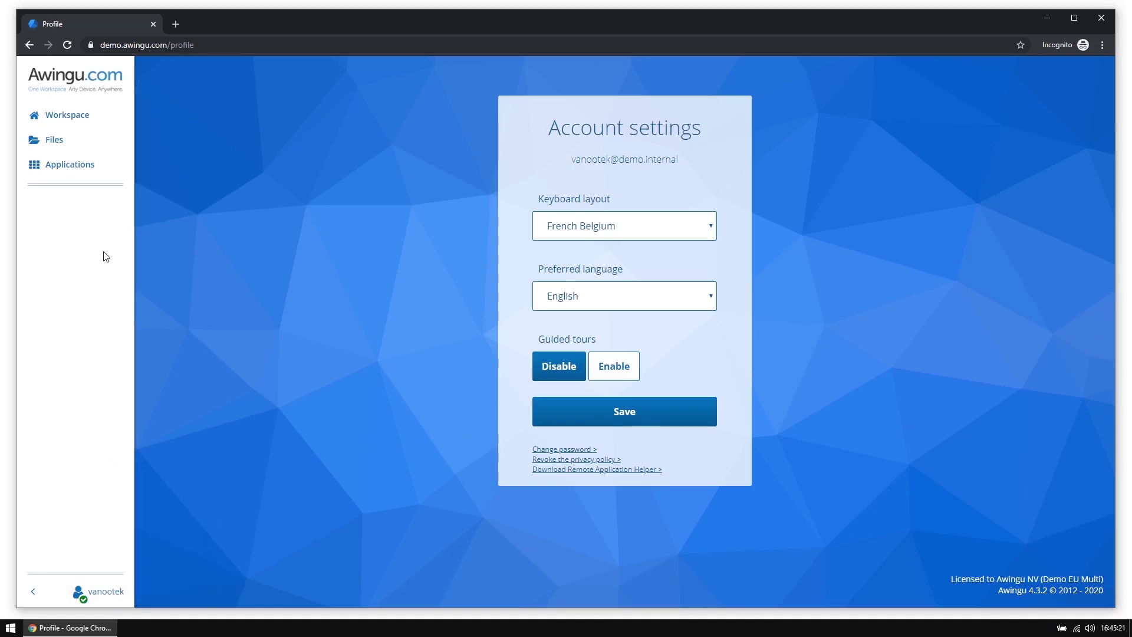
Browse the workspace's favourite and most-used apps, then show All applications in the catalogue
left_click(82, 125)
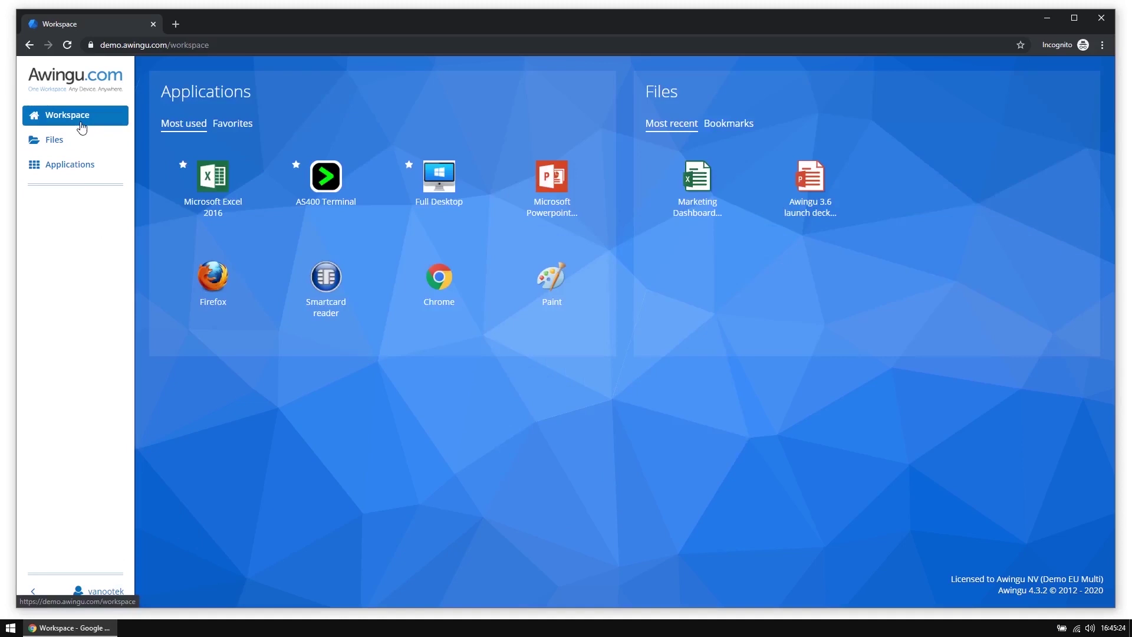
left_click(234, 126)
left_click(195, 127)
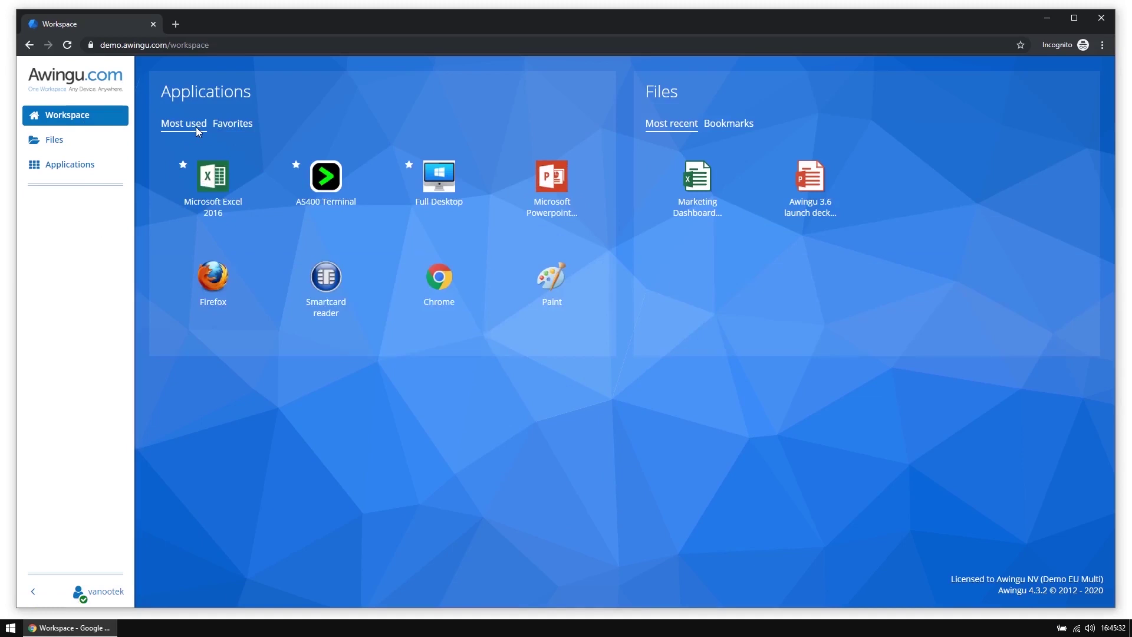
left_click(120, 166)
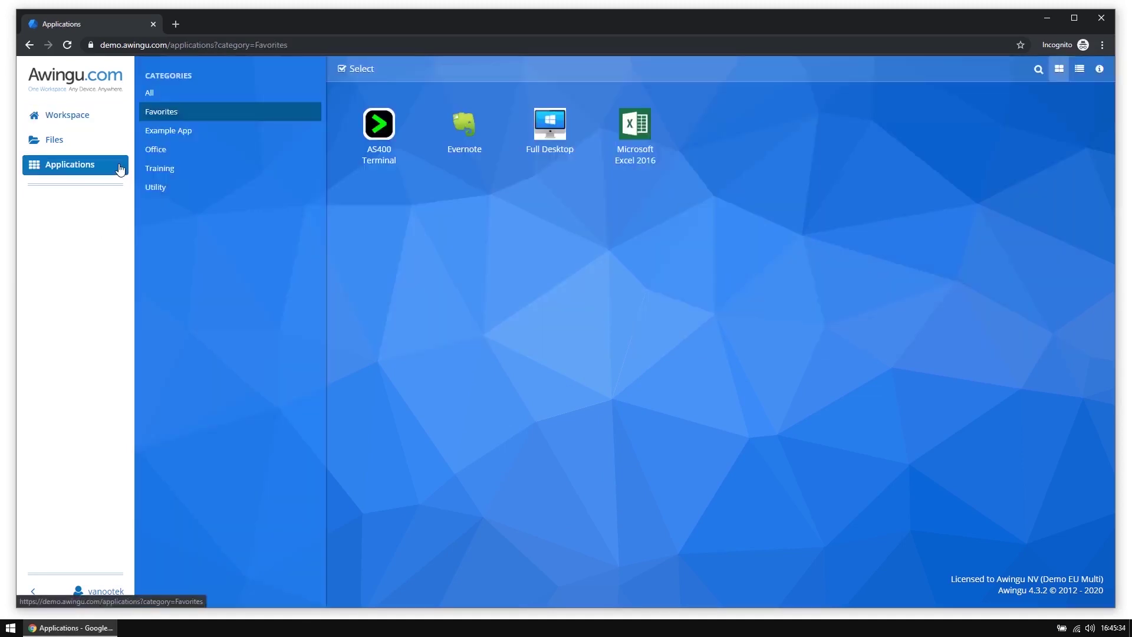
left_click(183, 99)
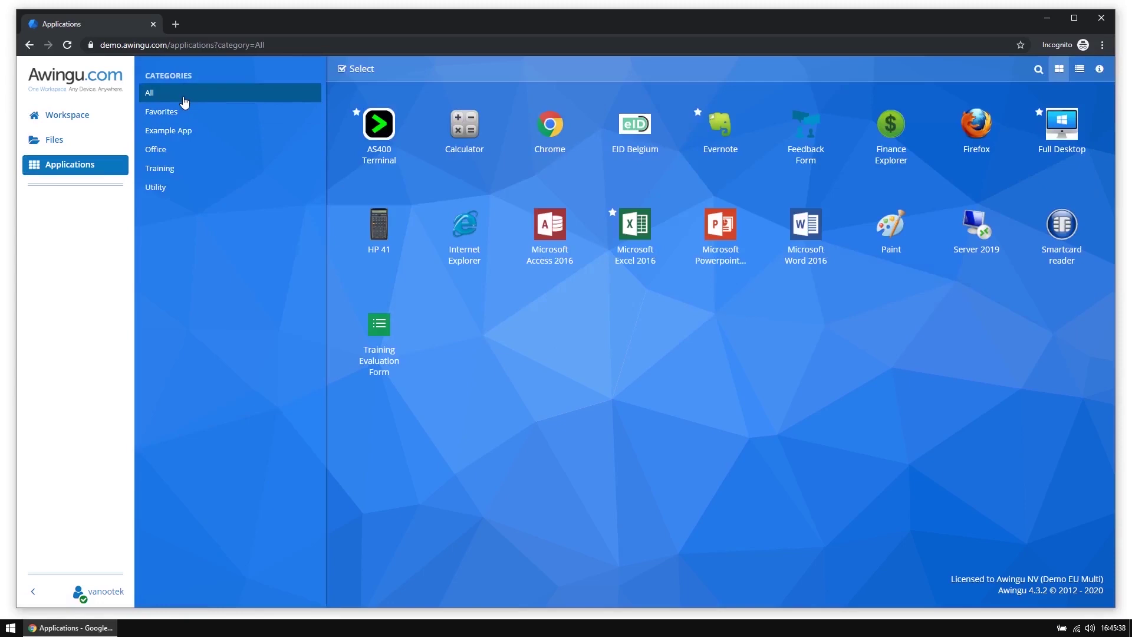
Toggle list and grid view, and inspect Evernote's properties in the info panel
left_click(1080, 70)
left_click(1060, 71)
left_click(1100, 69)
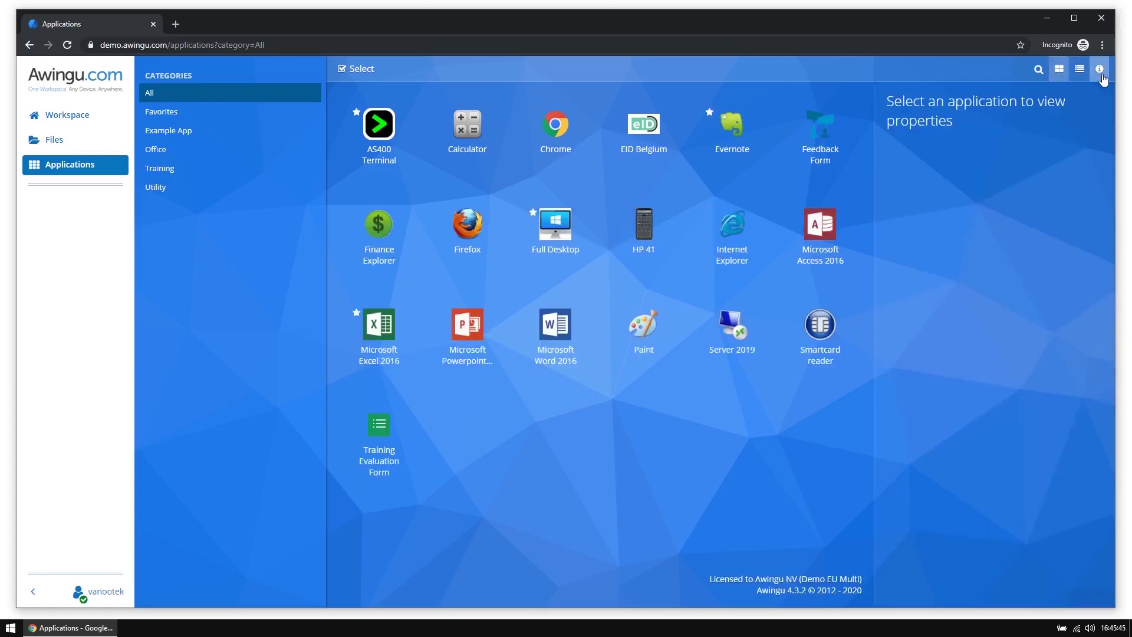
left_click(759, 114)
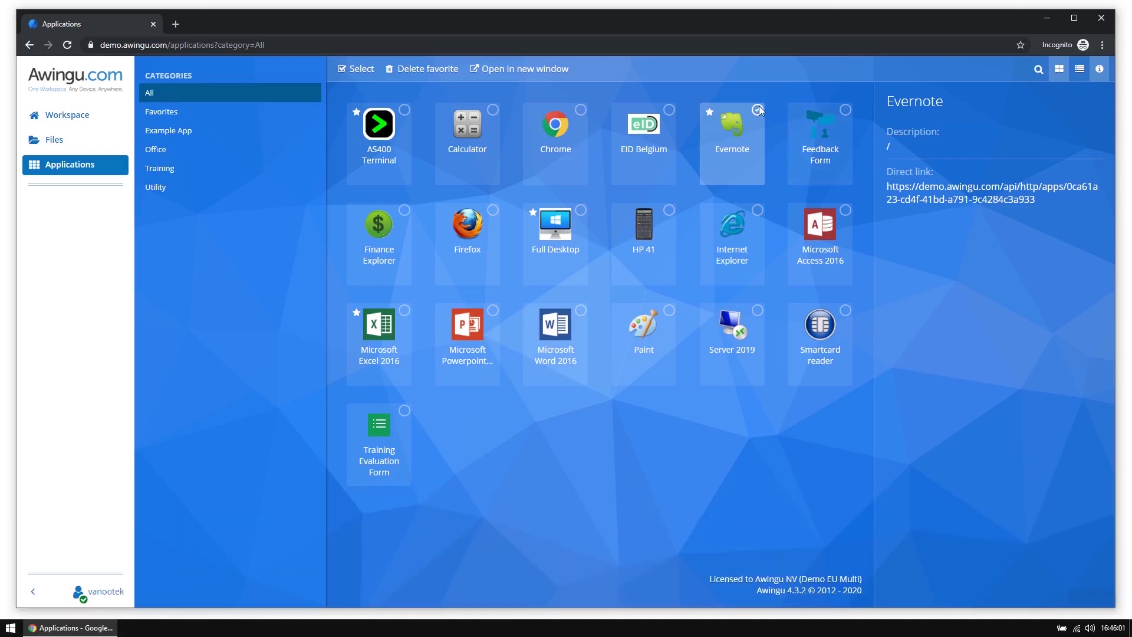
left_click(758, 109)
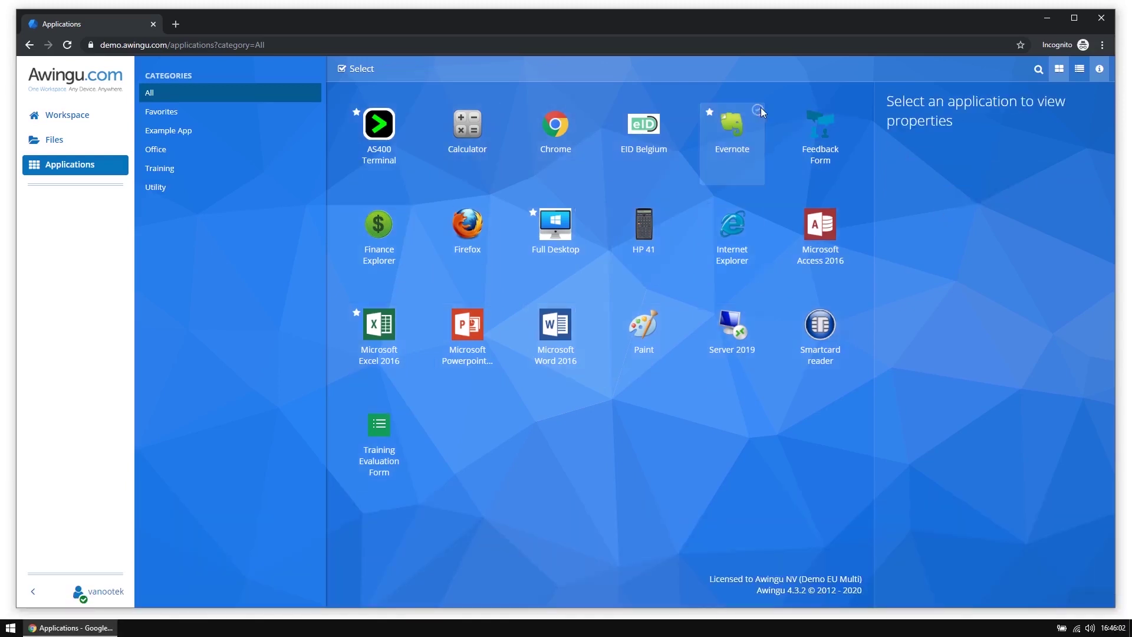
Launch AS400 Terminal and enter a test user name on the sign-on screen
left_click(378, 163)
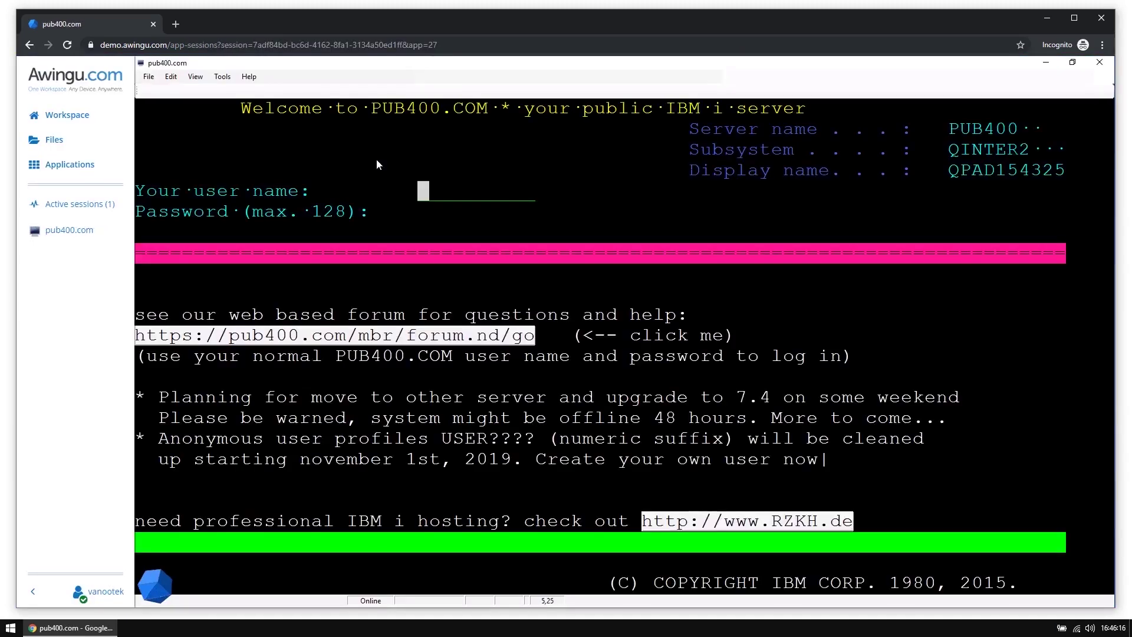
left_click(416, 187)
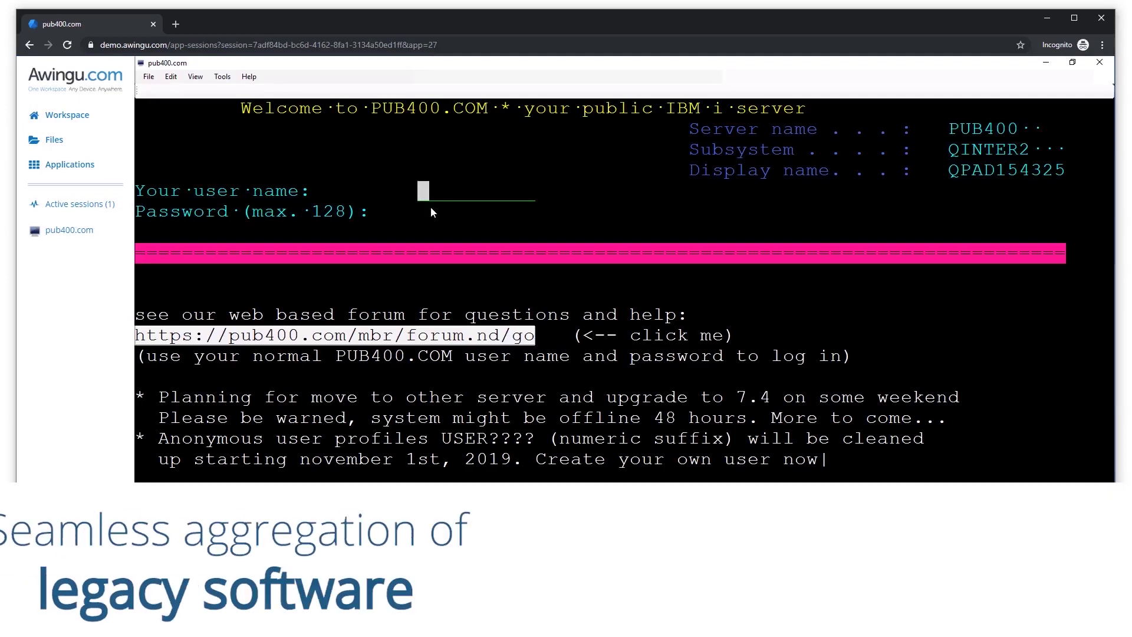
type("DKJFSDKJF")
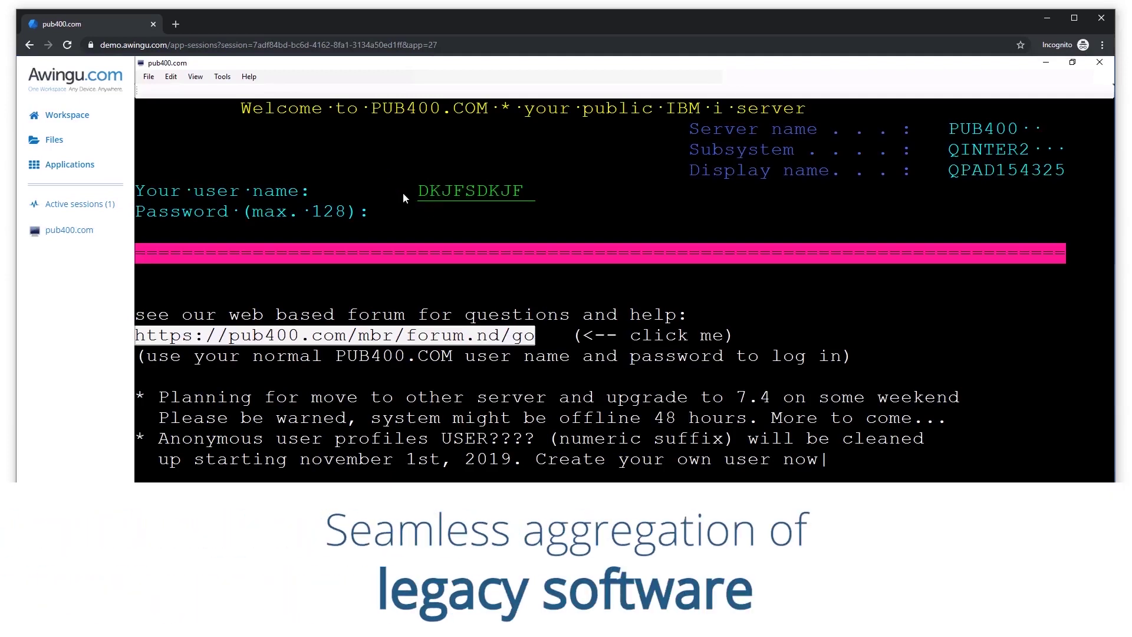
Browse the terminal's Tools, View and Edit menus, then move the navigation polygon into the session
left_click(223, 77)
left_click(224, 78)
left_click(196, 78)
left_click(202, 80)
left_click(172, 81)
left_click(172, 83)
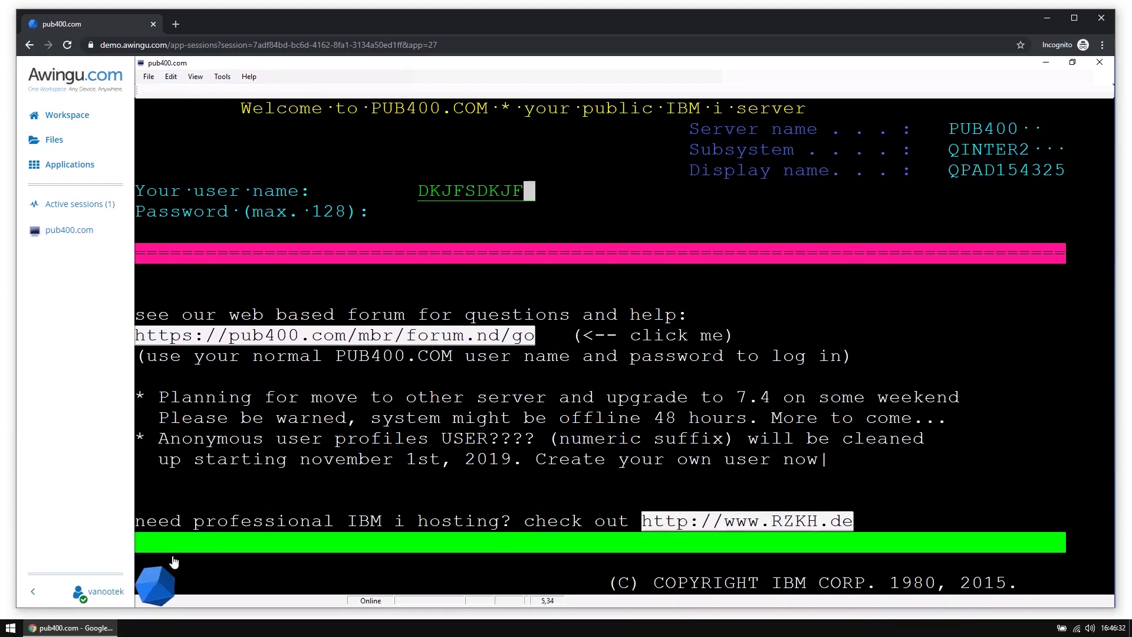
left_click_drag(172, 561, 873, 302)
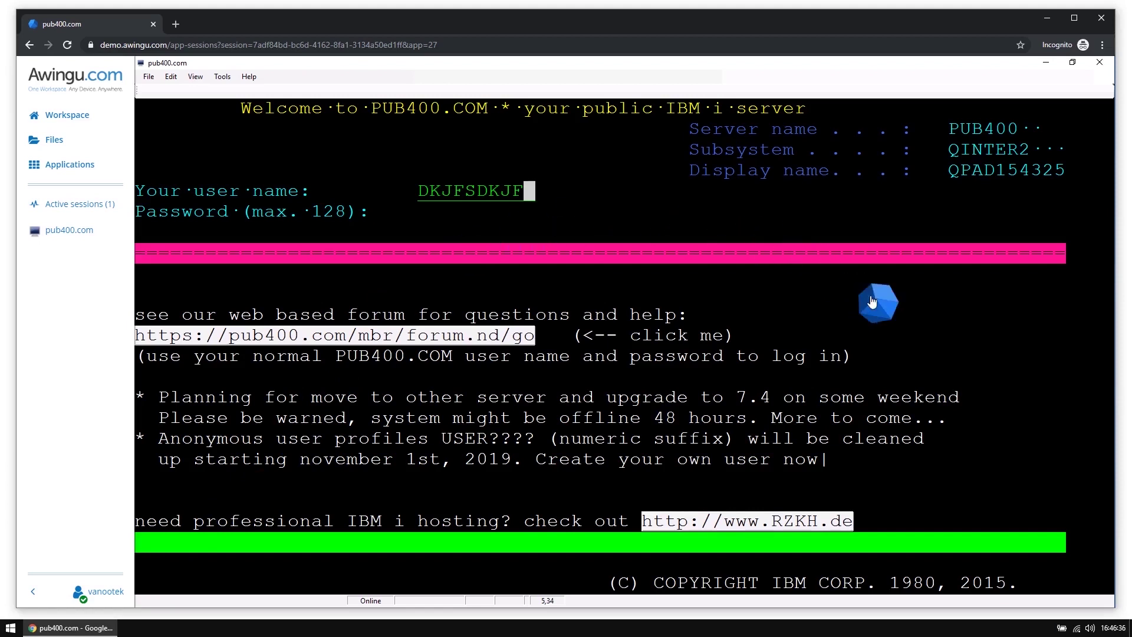
Expand the navigation polygon and add the CTRL+F3 key shortcut for the terminal
left_click(873, 302)
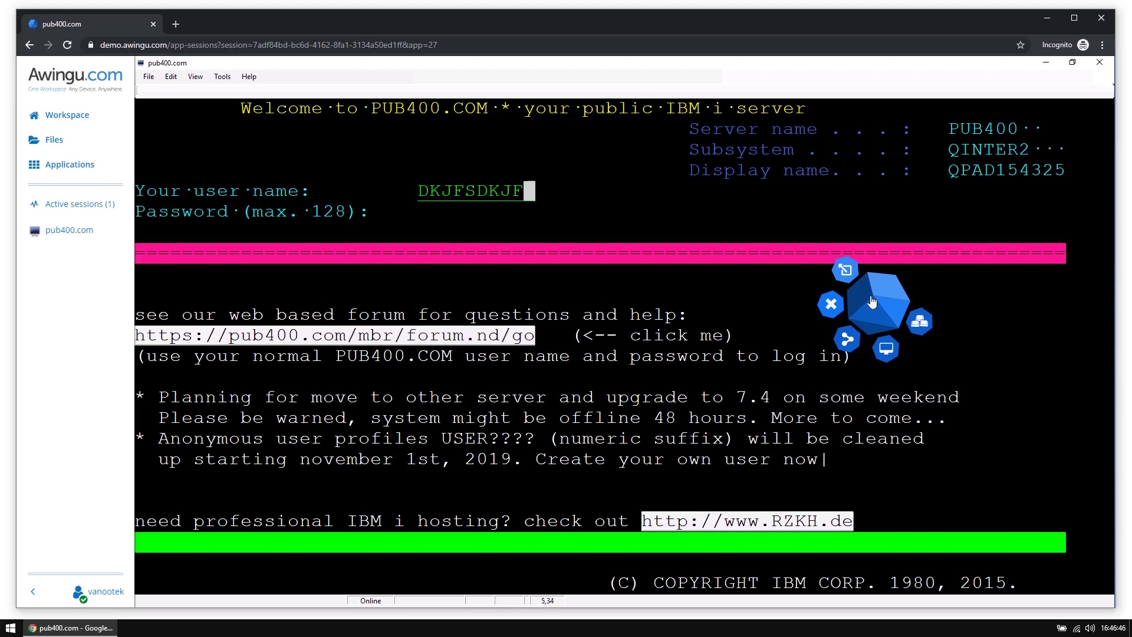
left_click(920, 322)
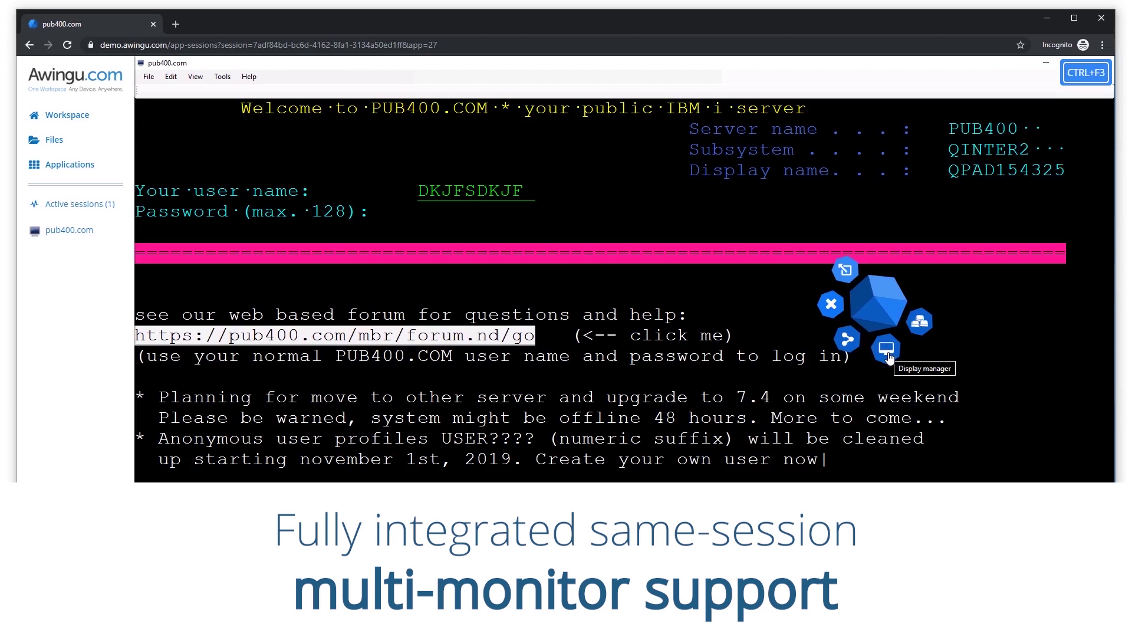
Check the display manager and pub400.com session options, then show the Applications catalogue
left_click(888, 350)
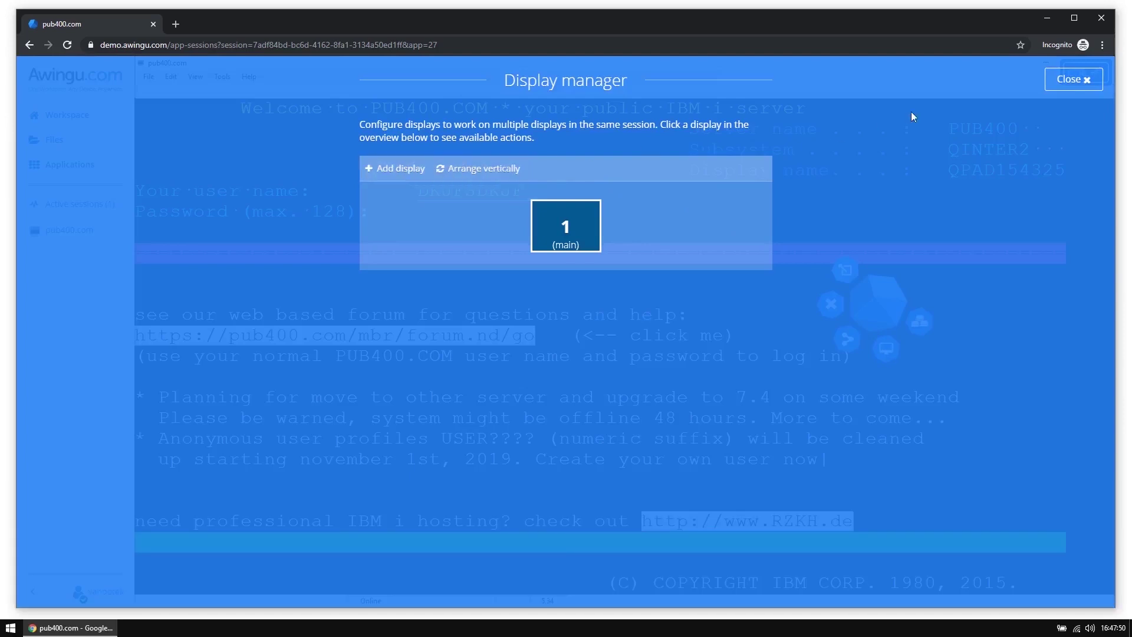
left_click(1075, 86)
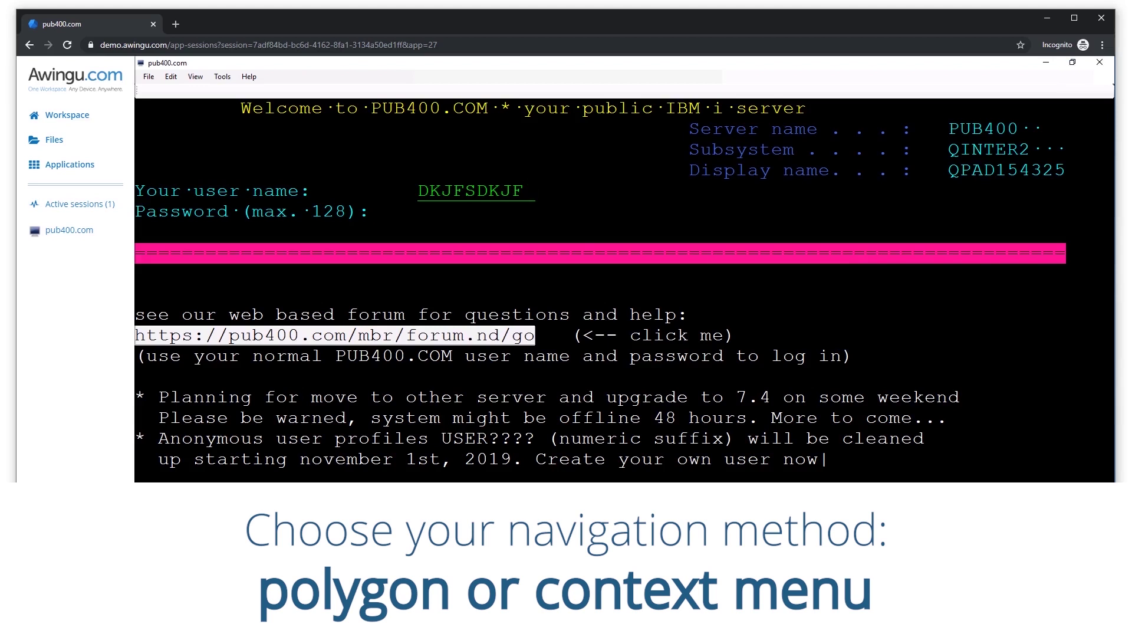
right_click(64, 231)
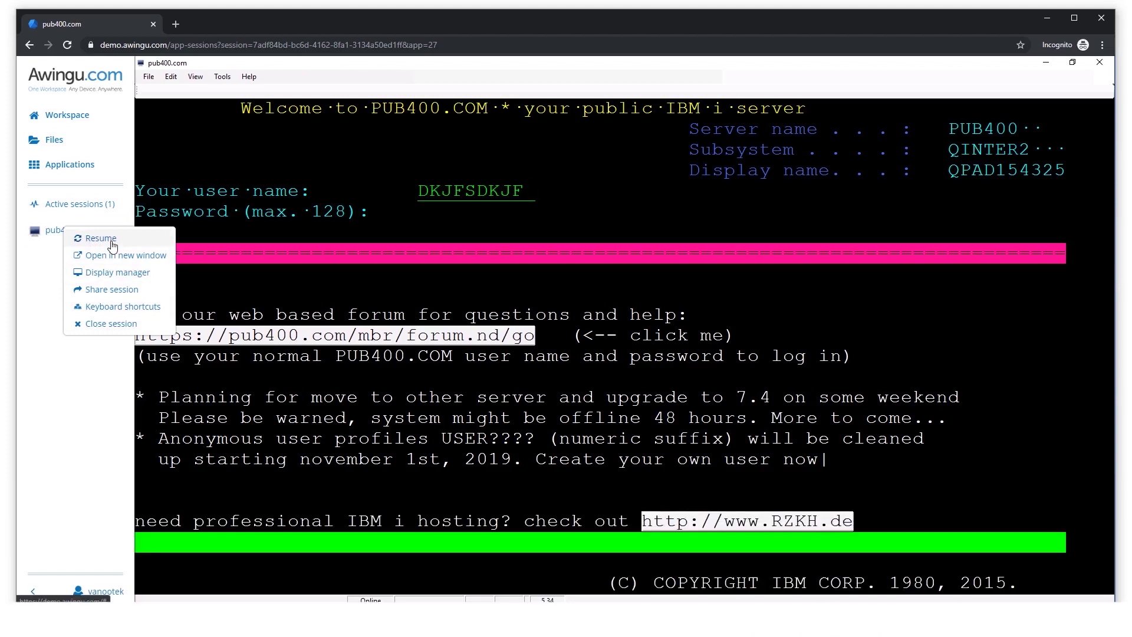
left_click(103, 167)
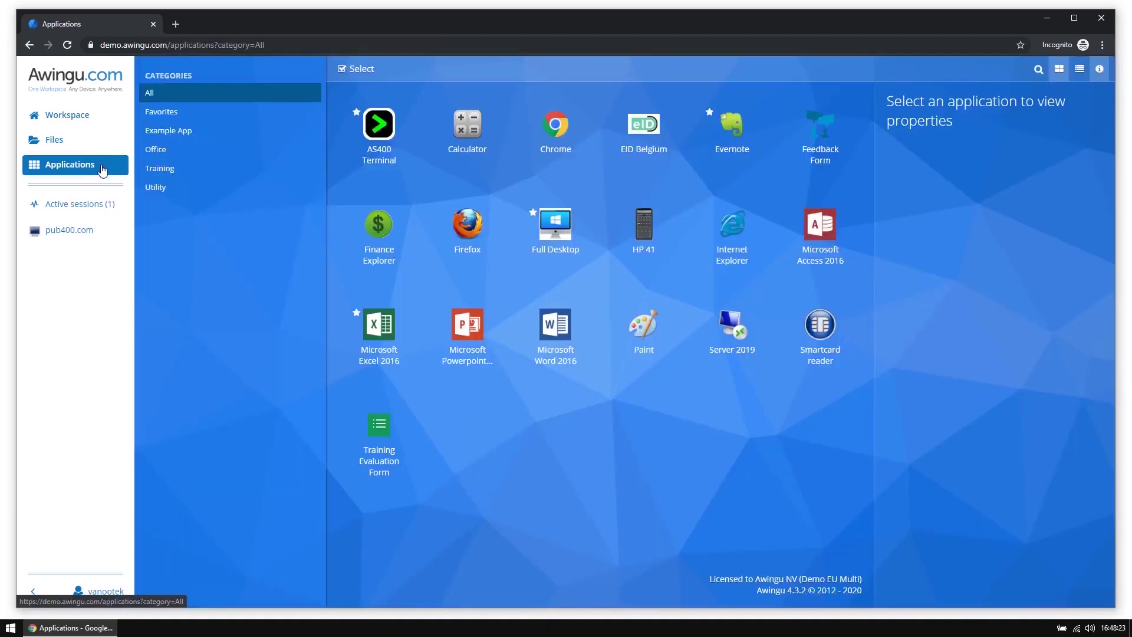
Start Microsoft Excel 2016 with a blank workbook and enter HELLO WORLD in cell A1
left_click(378, 334)
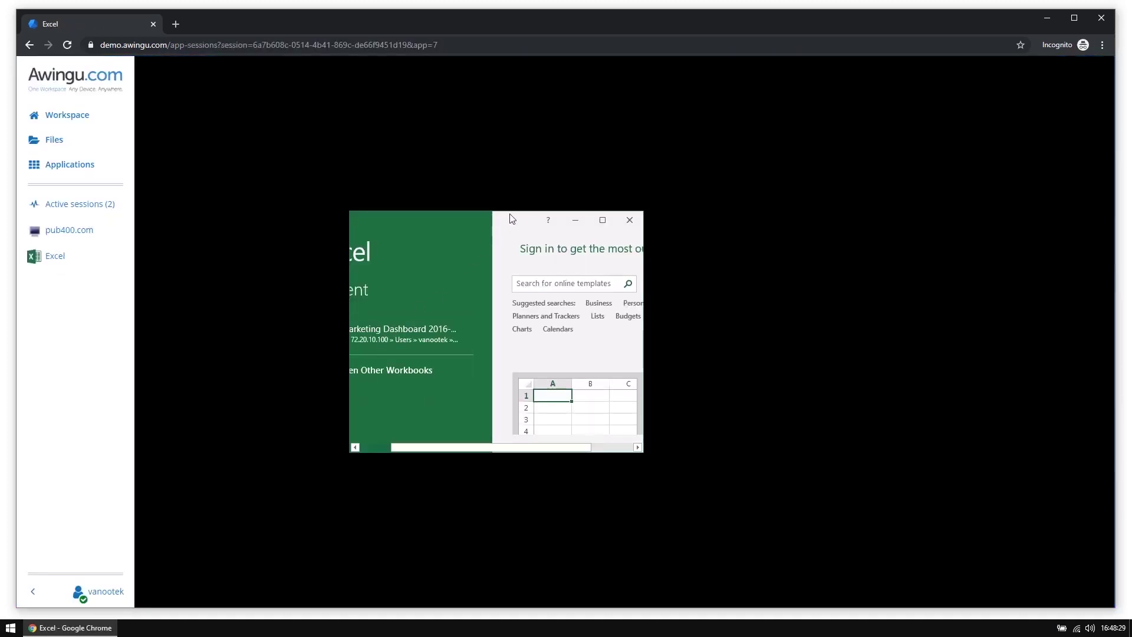
double_click(511, 221)
left_click(511, 220)
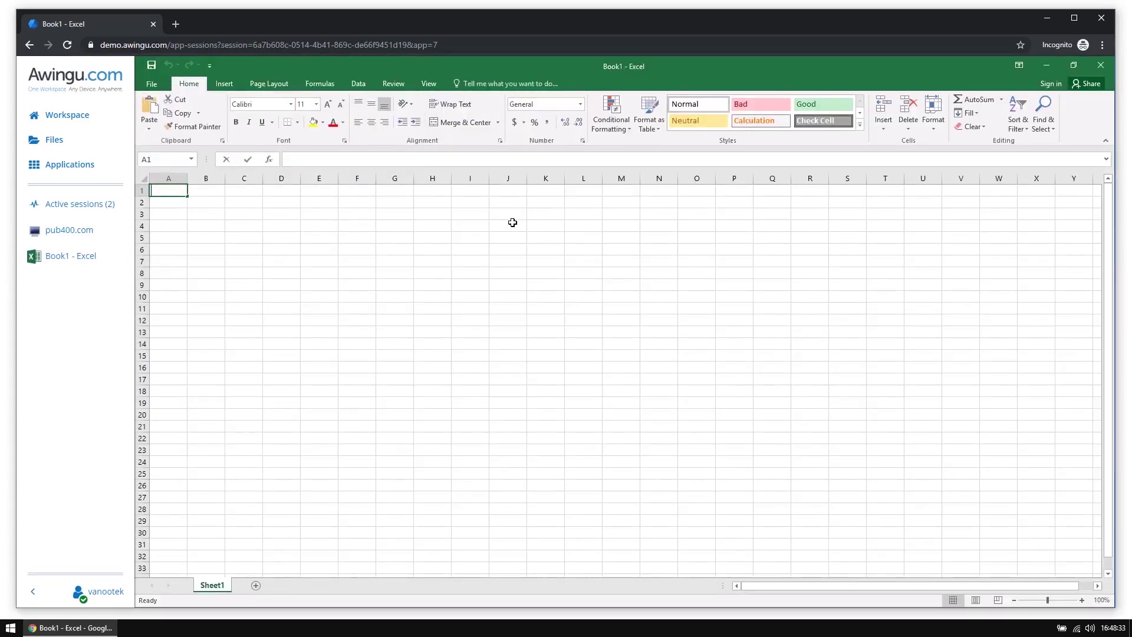
type("HELLO WORLD")
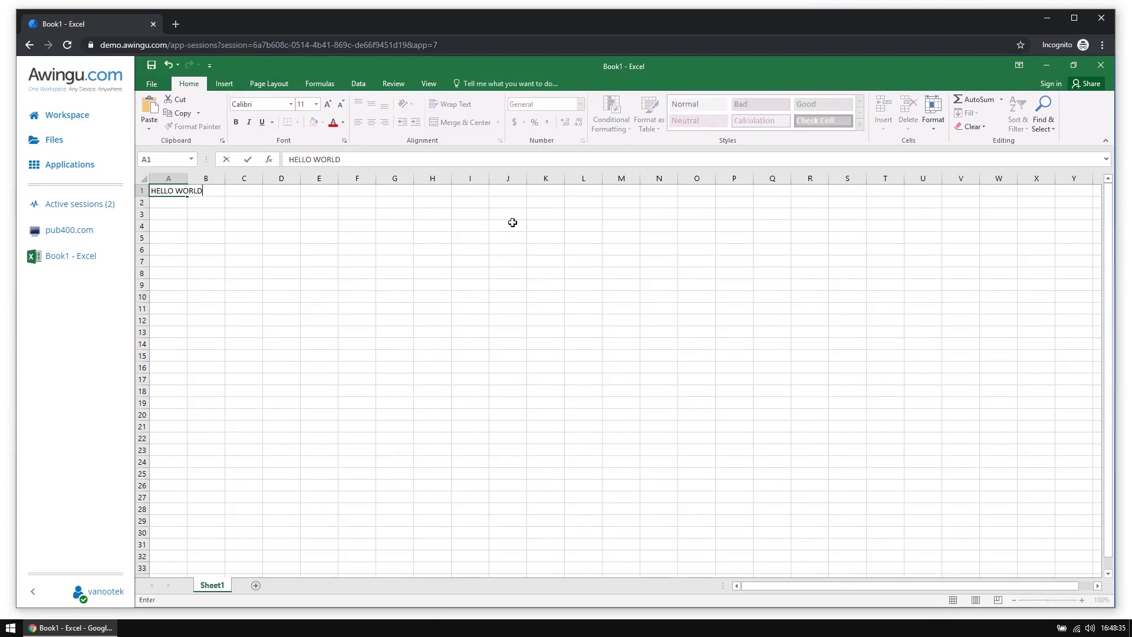
key("Return")
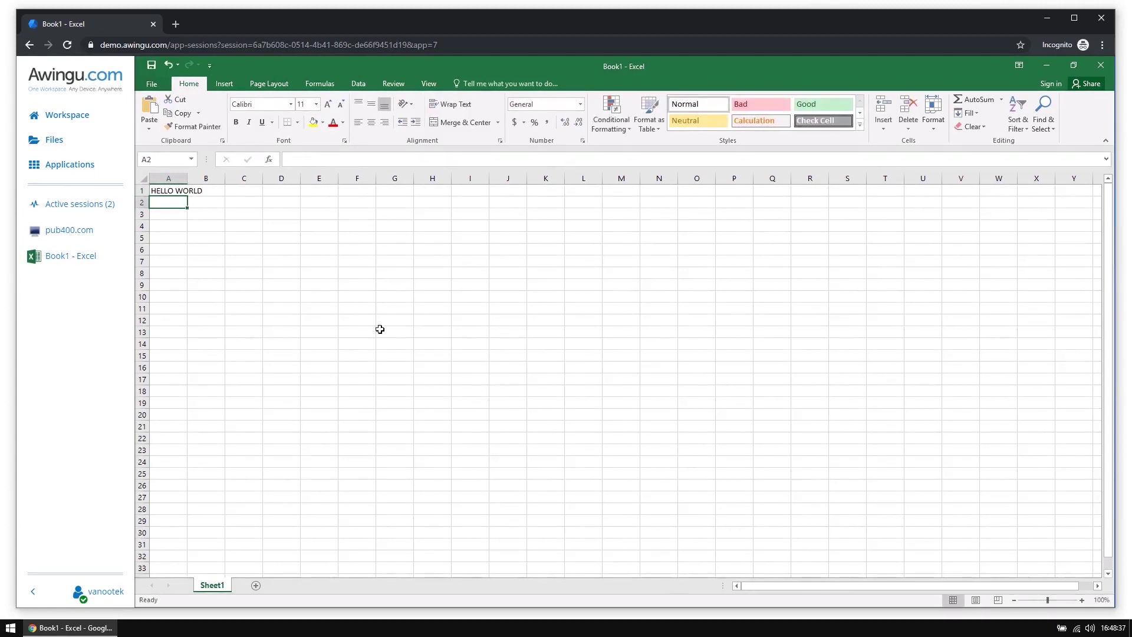
Show the session control polygon and expand its controls
left_click(117, 596)
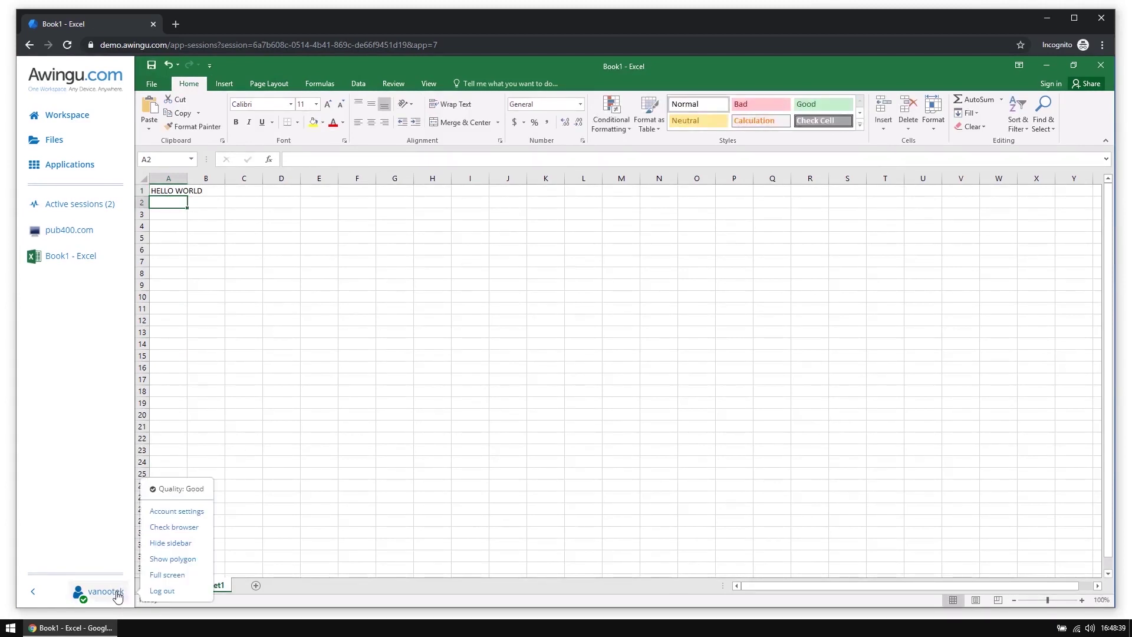
left_click(171, 559)
left_click(154, 589)
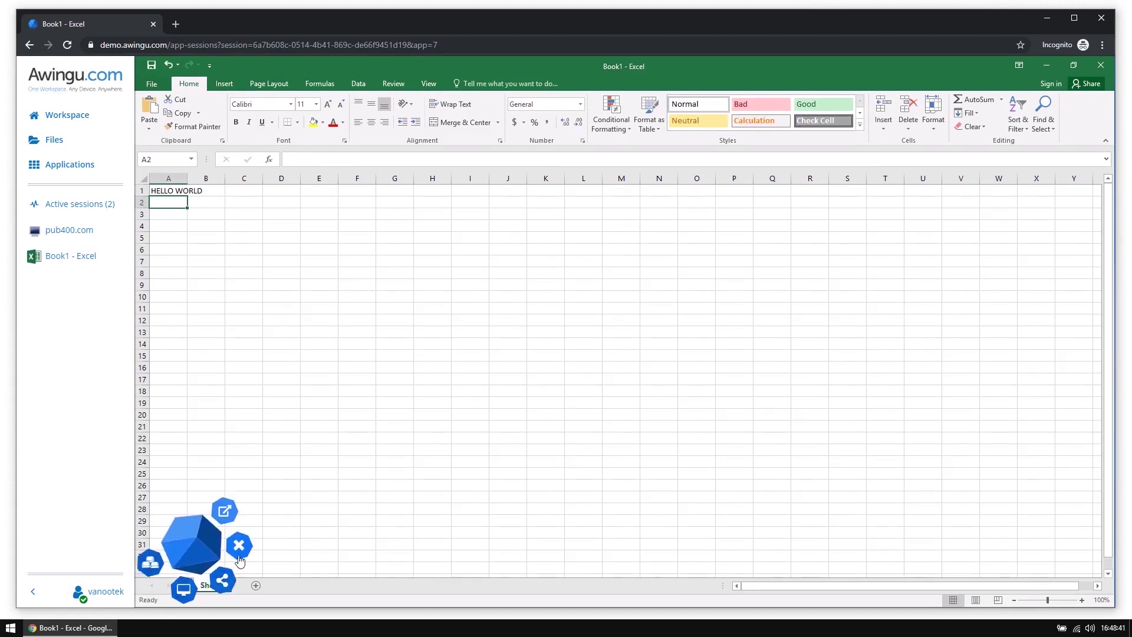
Enable public session sharing with control for Everyone and password disabled, apply, then close
left_click(223, 580)
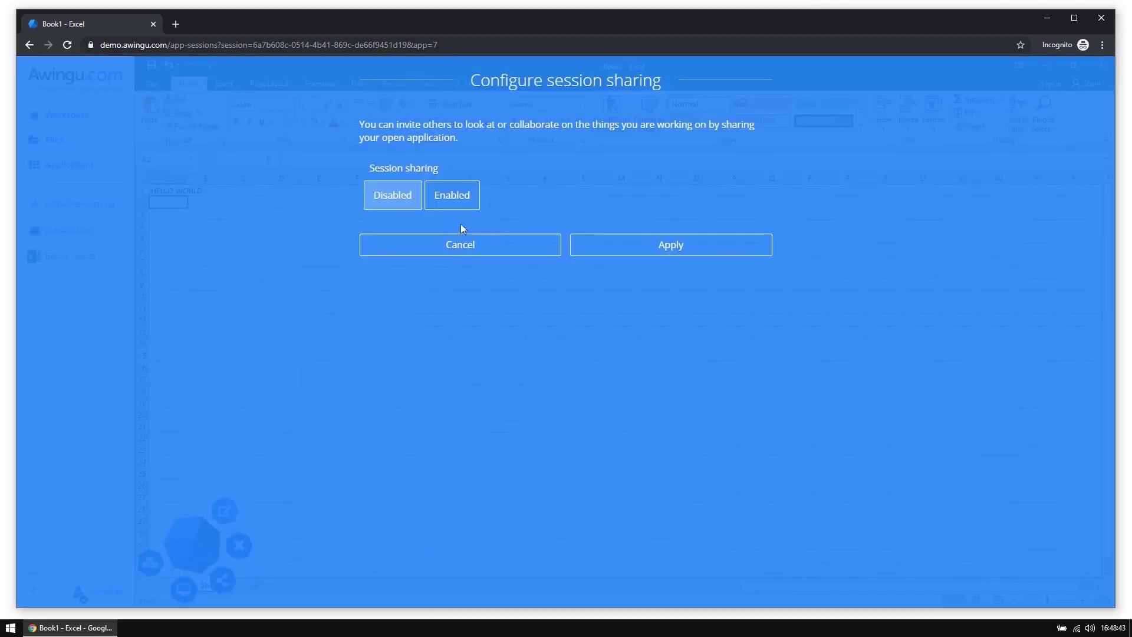
left_click(451, 207)
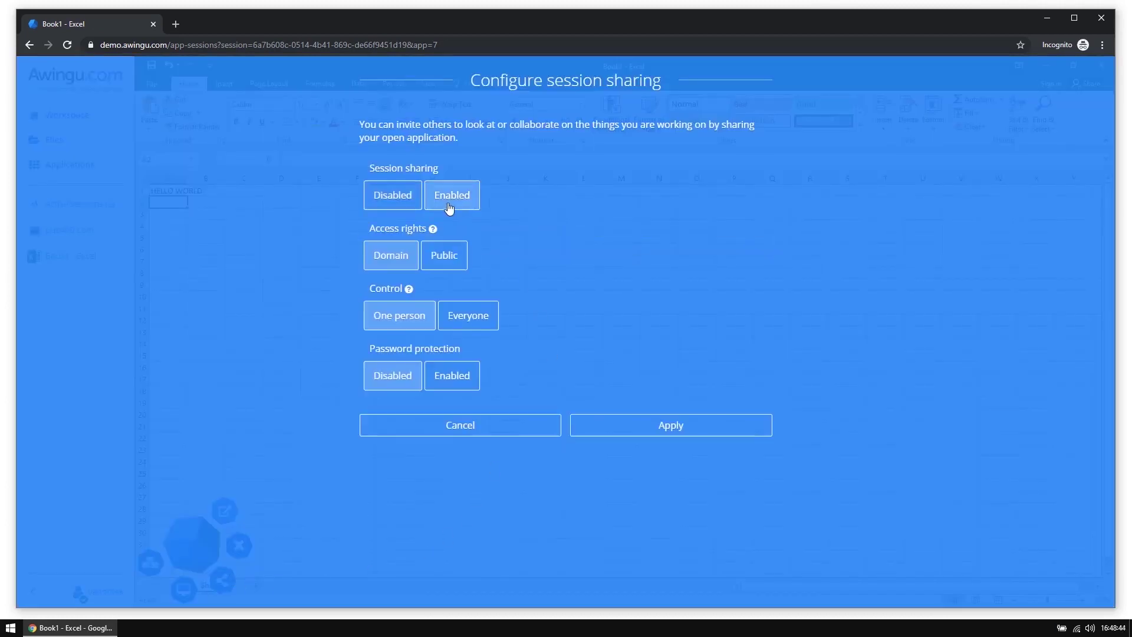
left_click(448, 255)
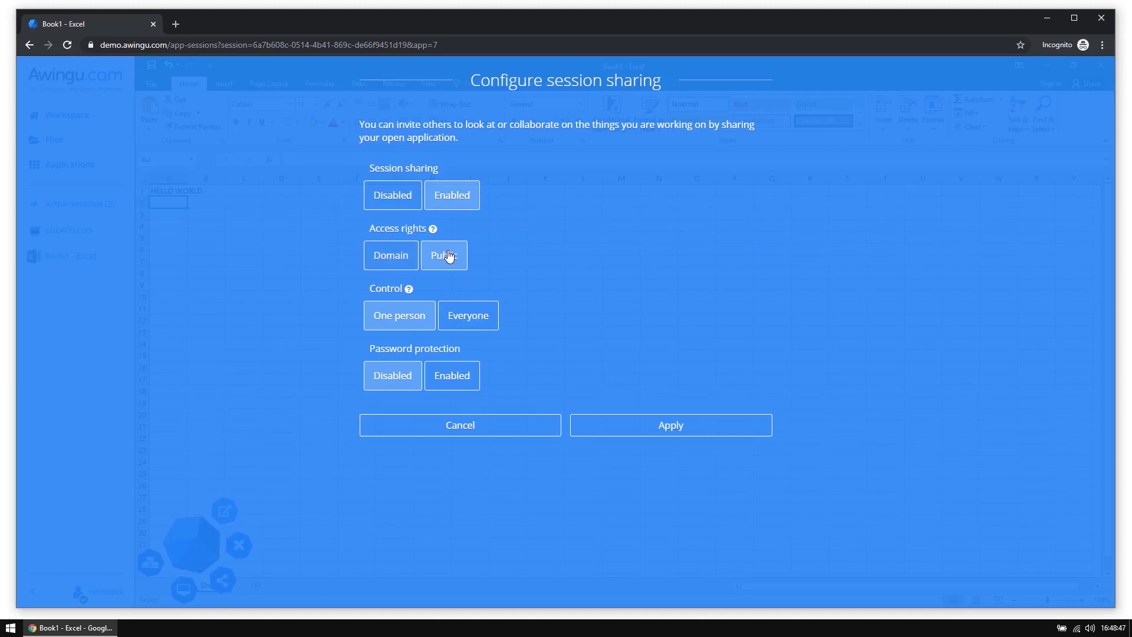
left_click(465, 325)
left_click(458, 375)
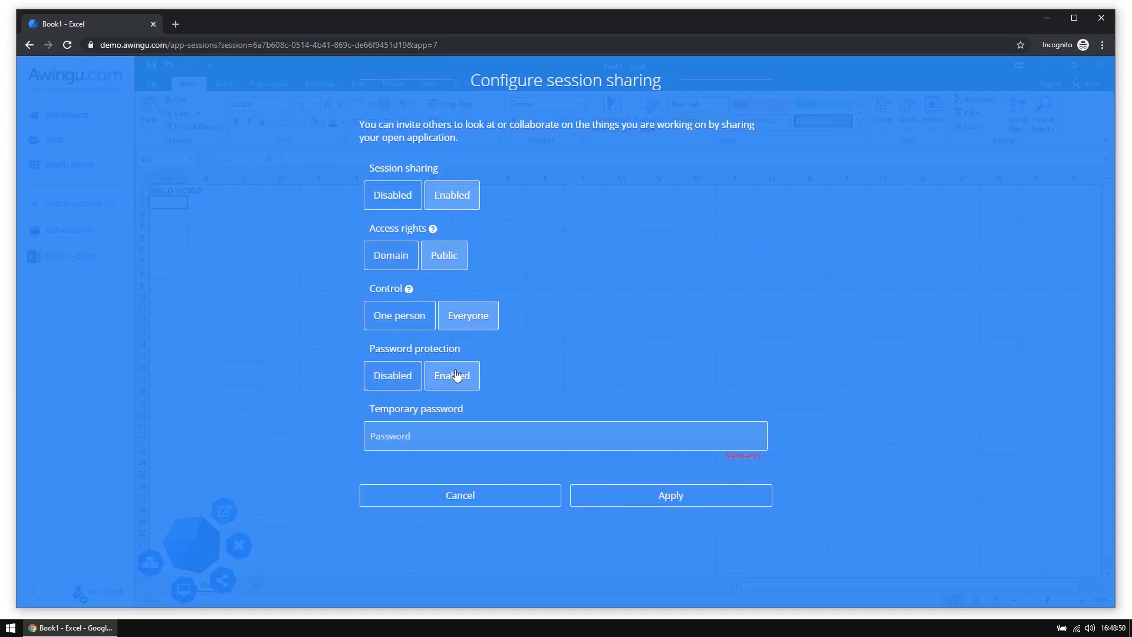
left_click(406, 377)
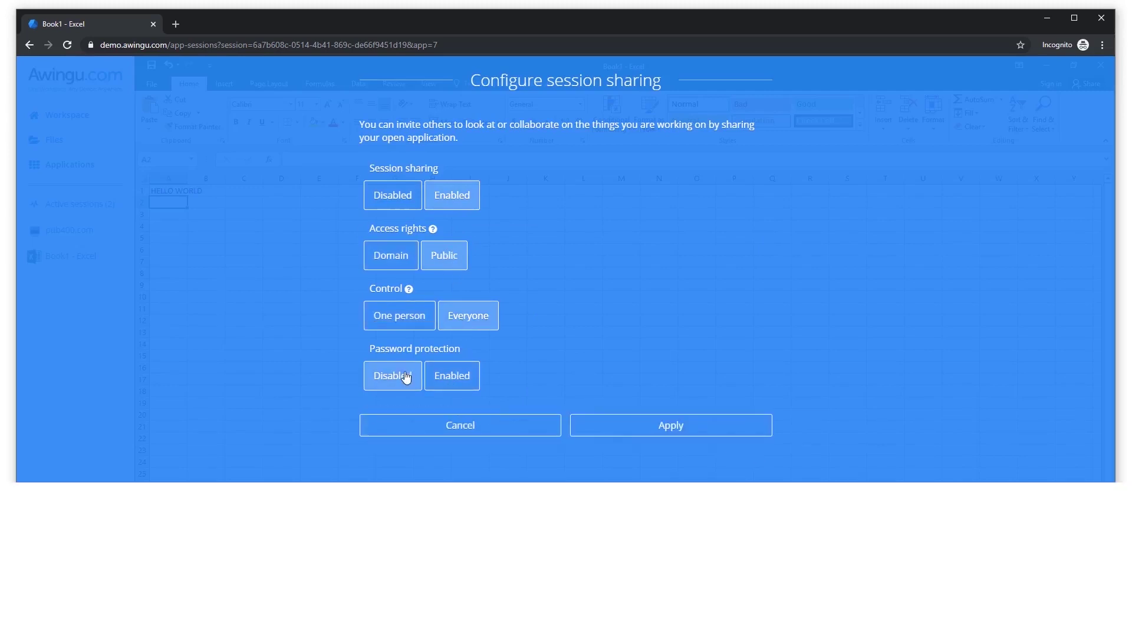
left_click(655, 434)
left_click(712, 191)
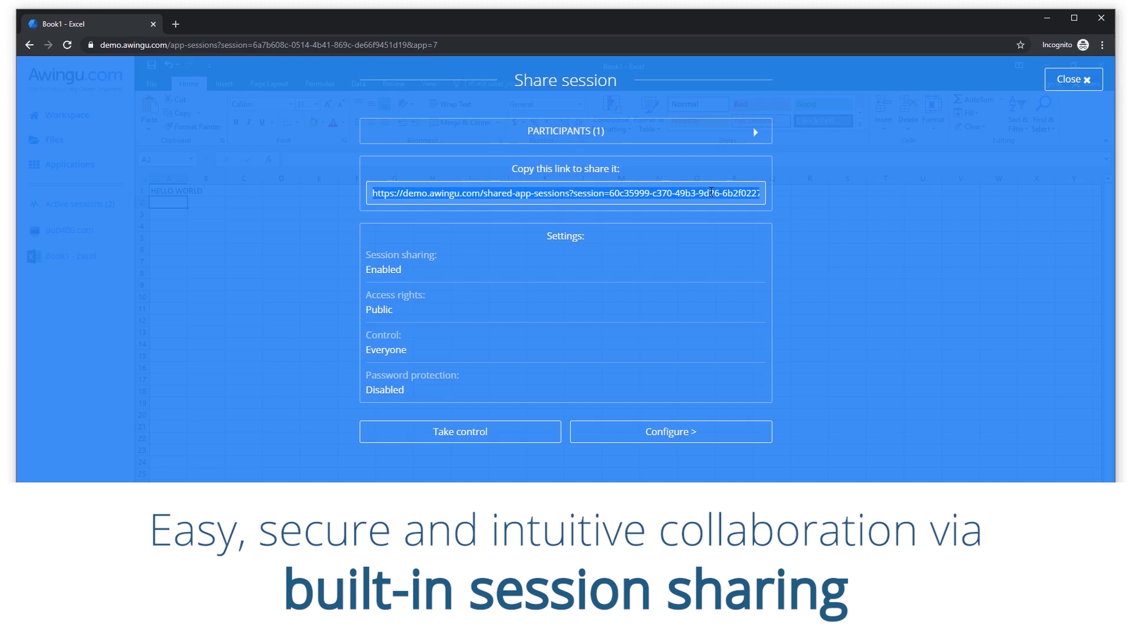
left_click(1073, 83)
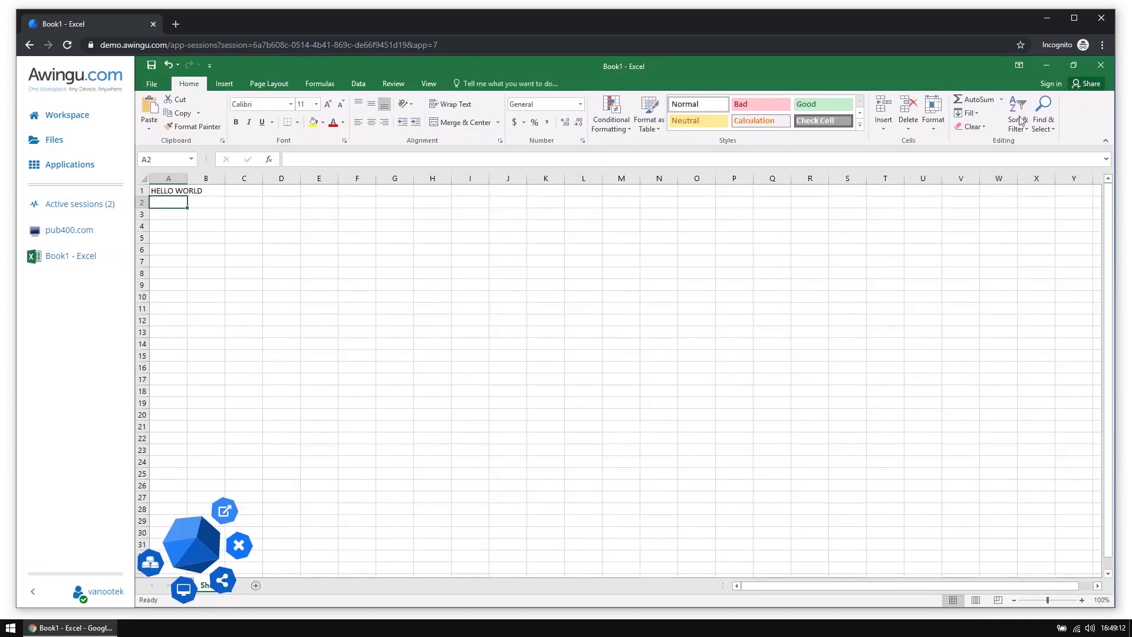
Print Book1 via File > Print to the Virtual Printer, dismissing Chrome's print dialog
left_click(159, 86)
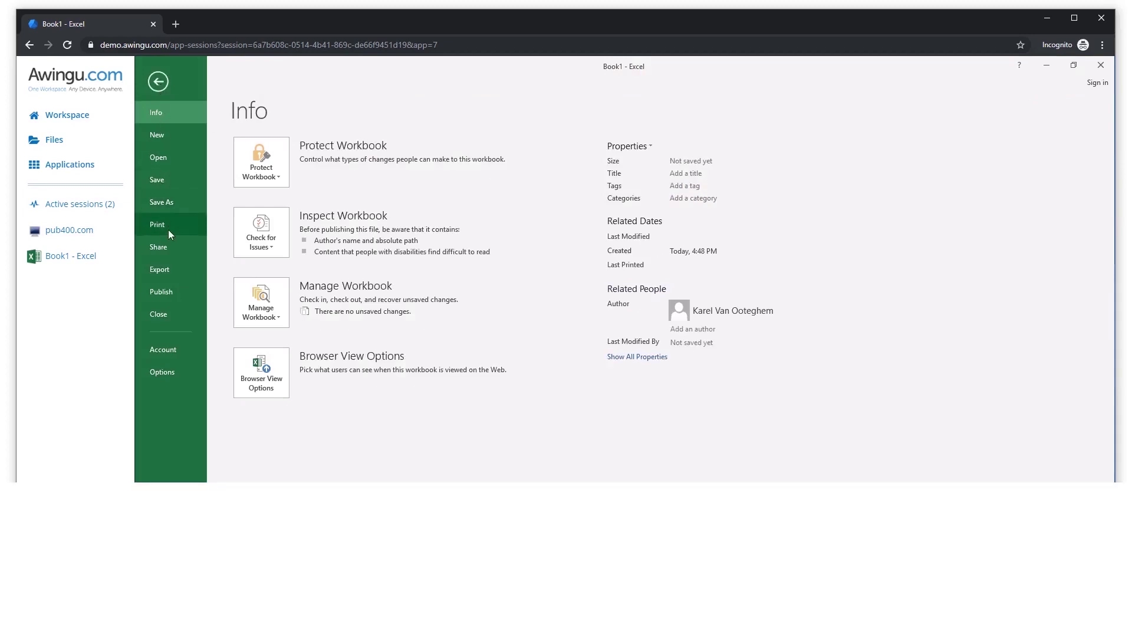
left_click(169, 231)
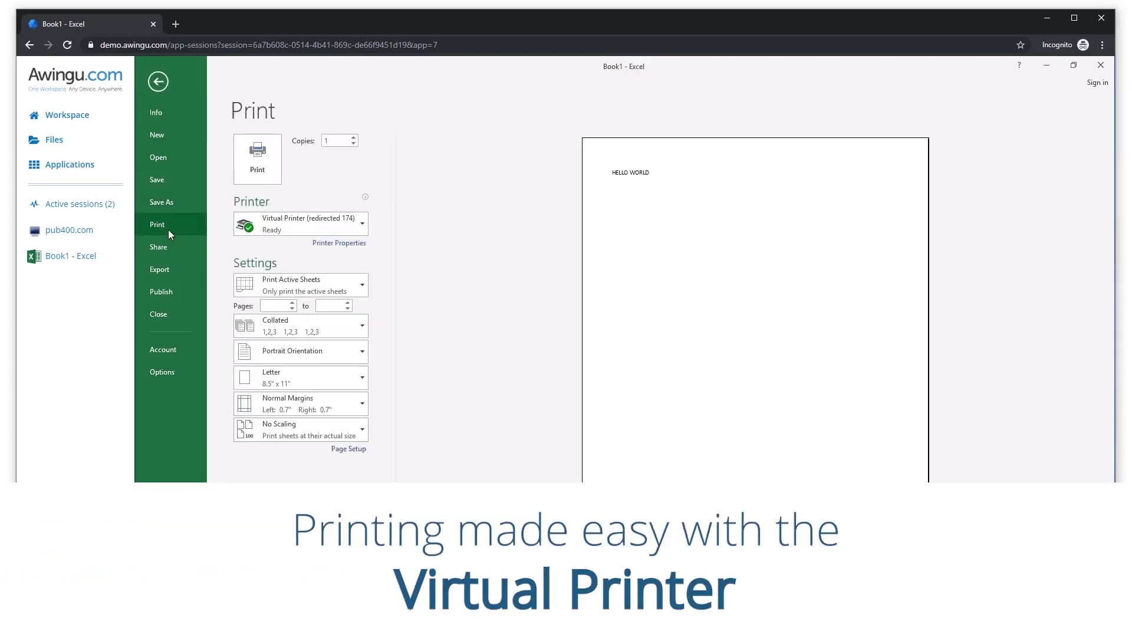
mouse_move(283, 229)
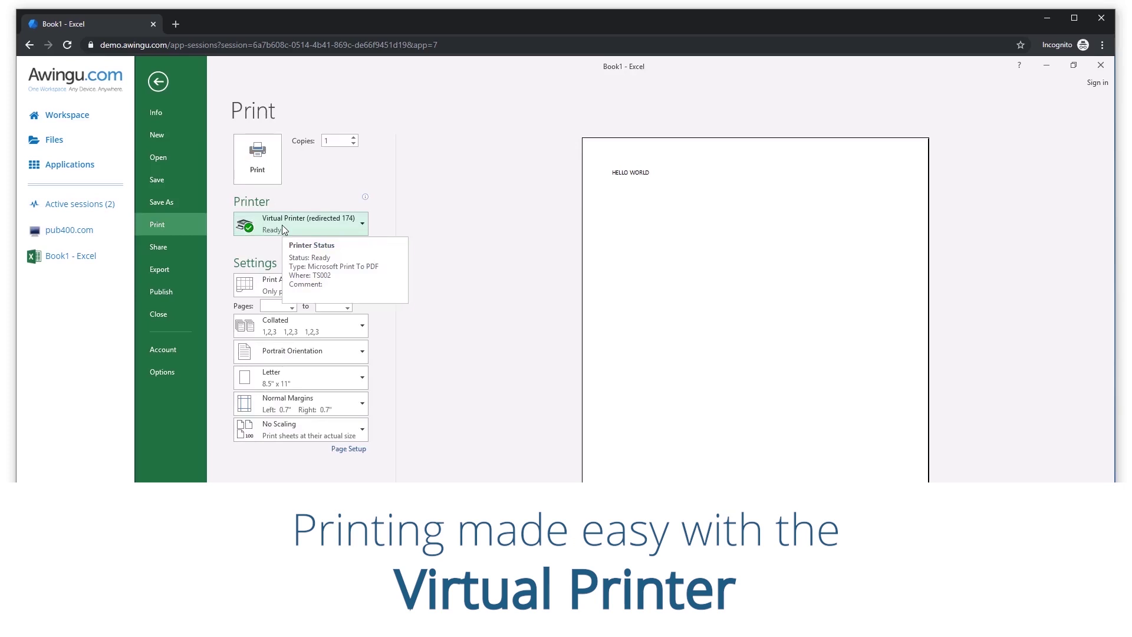
left_click(258, 154)
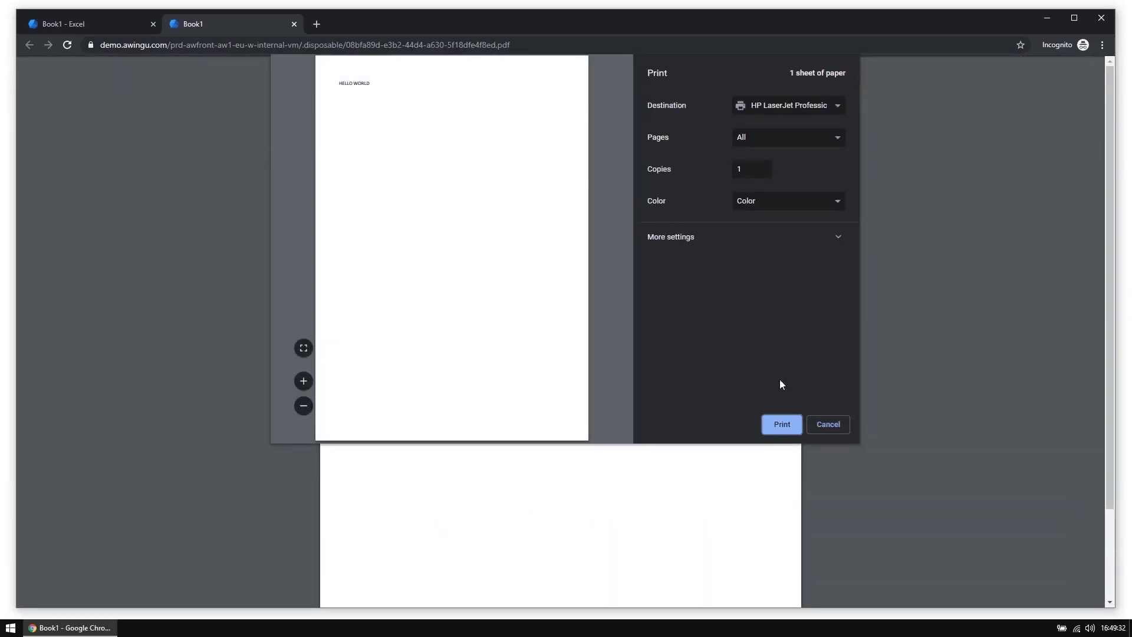
left_click(828, 424)
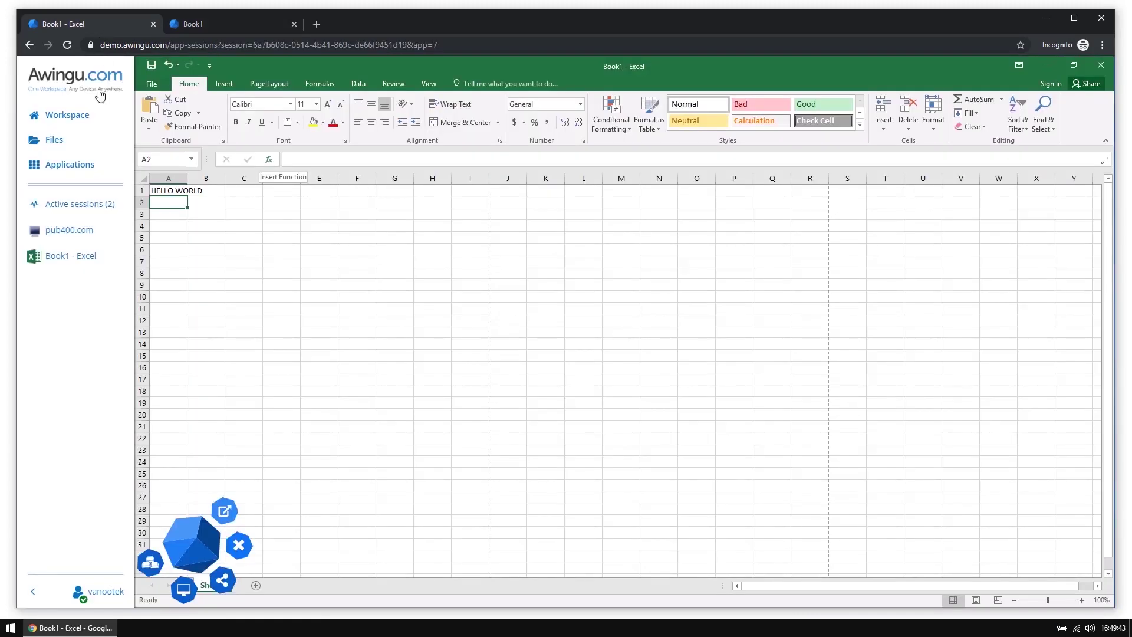
Switch repeatedly between the pub400.com and Book1 - Excel sessions, then show the Applications catalogue
left_click(84, 238)
left_click(85, 260)
left_click(85, 233)
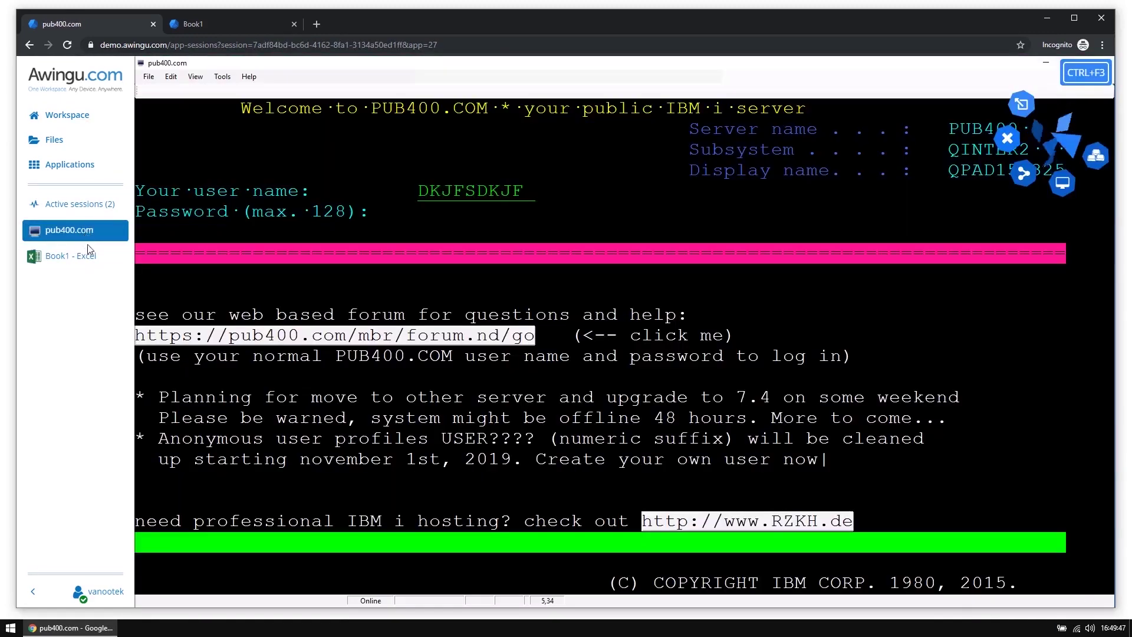
left_click(84, 257)
left_click(88, 259)
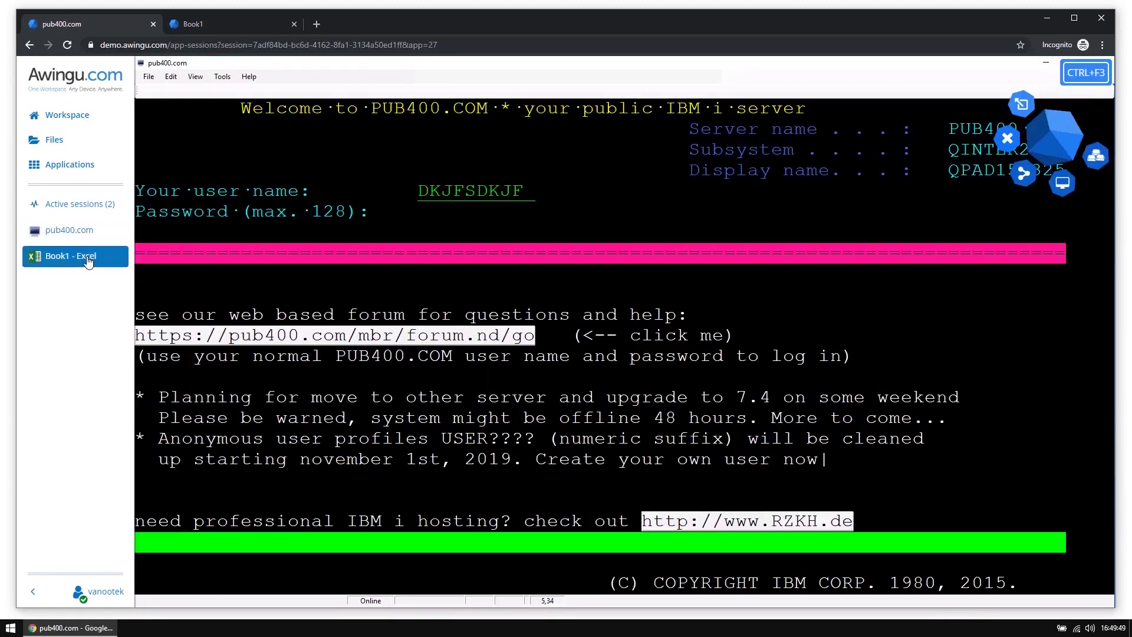
left_click(85, 233)
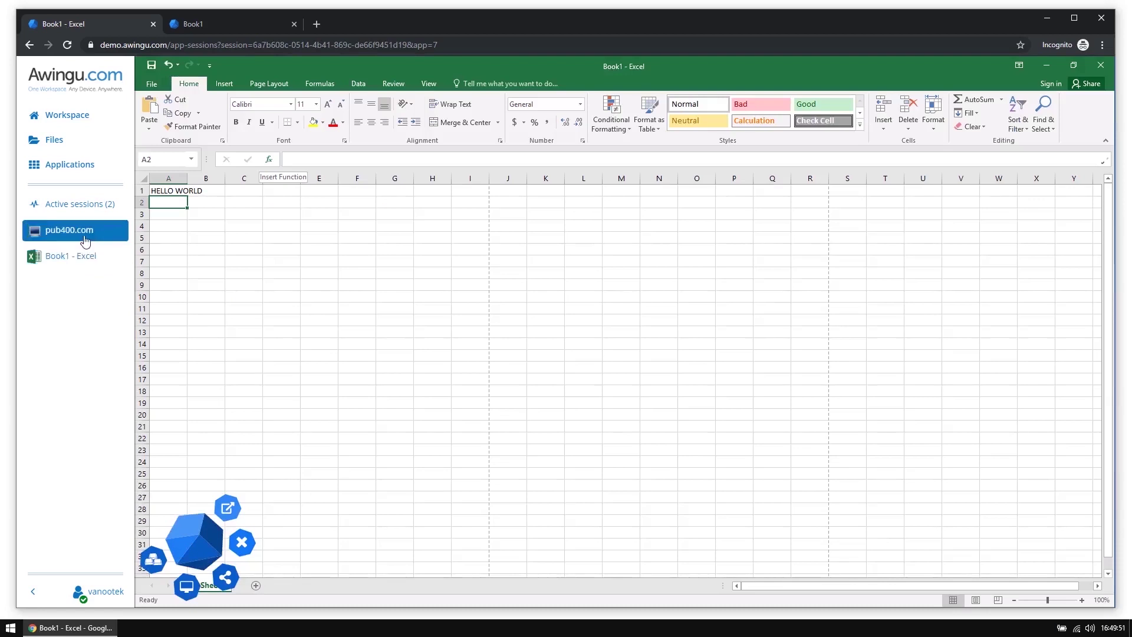
left_click(87, 258)
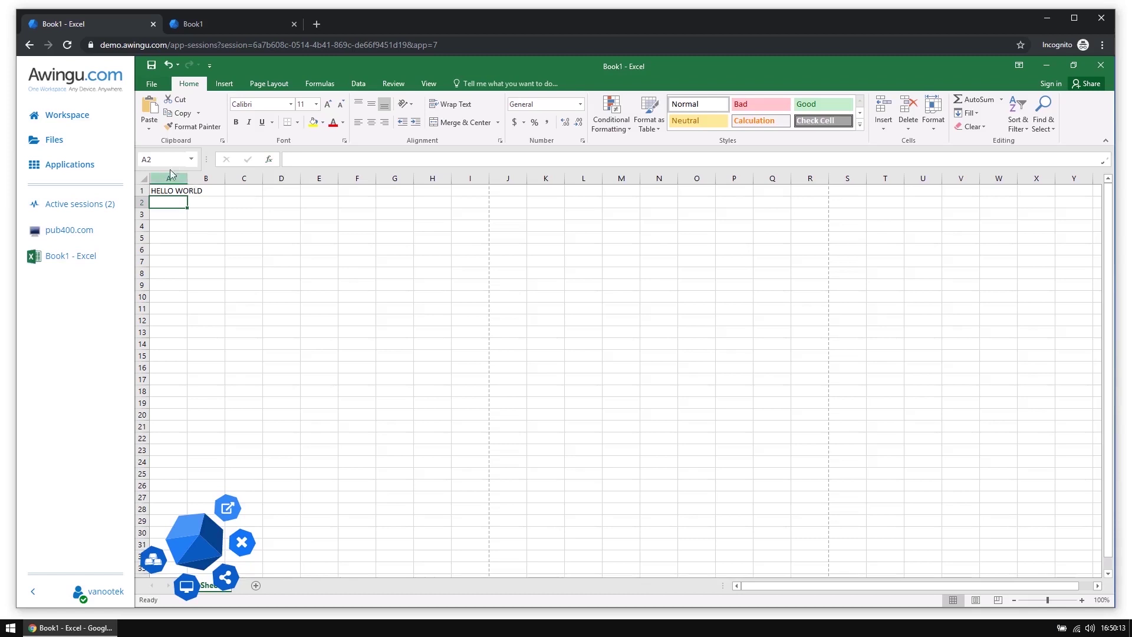
left_click(104, 167)
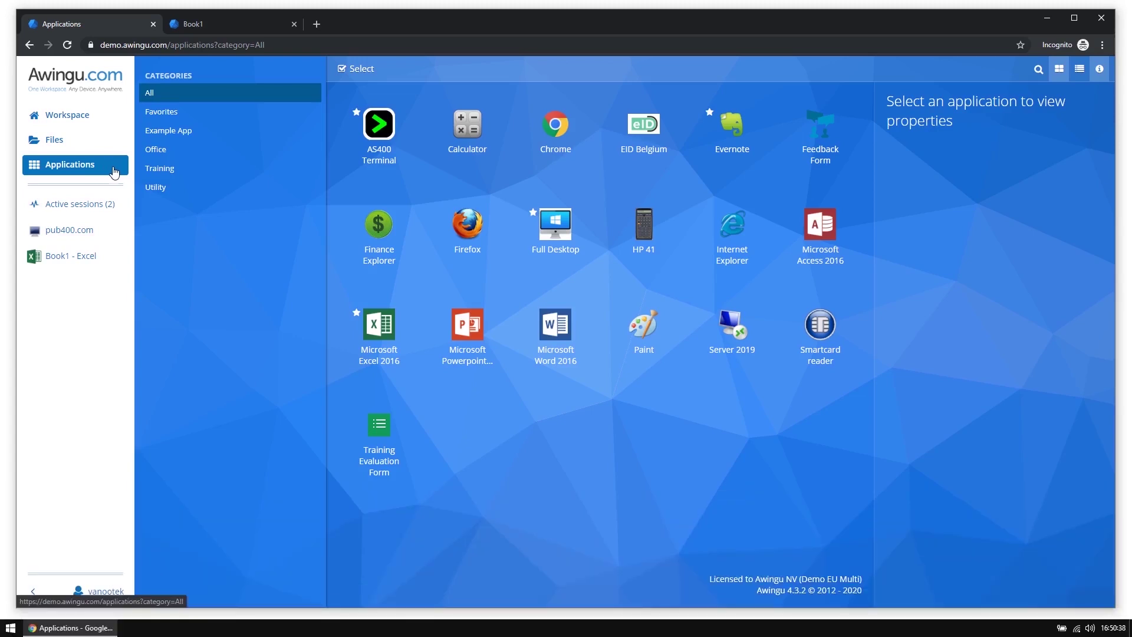
Launch Full Desktop, accept the recording prompt, and open then close the remote Start menu
left_click(558, 239)
left_click(673, 187)
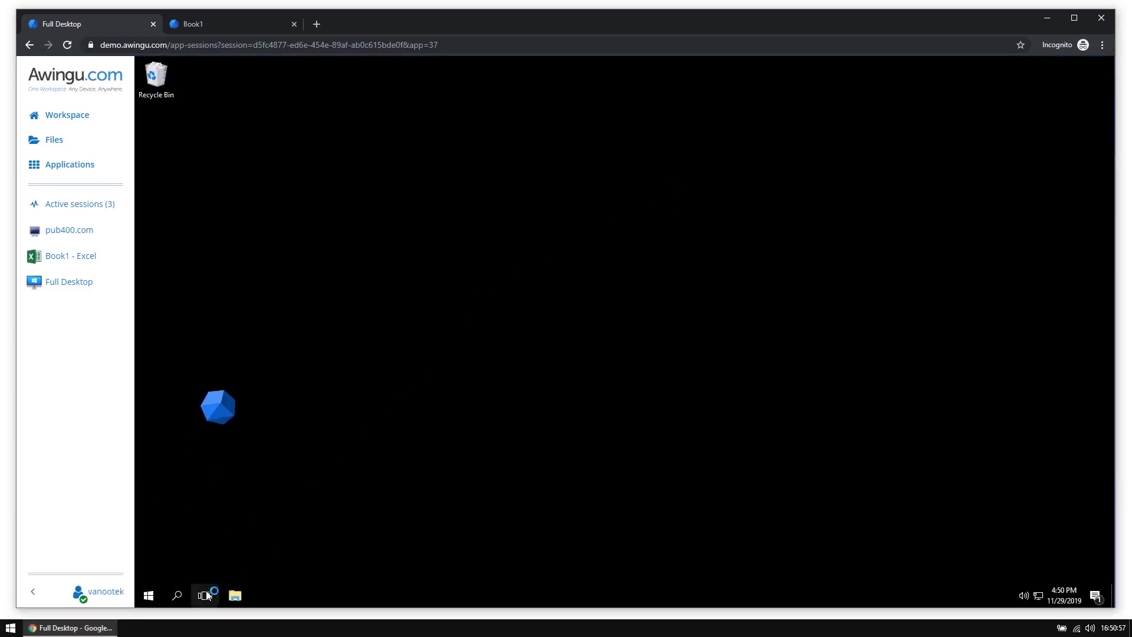
left_click(149, 597)
left_click(149, 596)
Filter the Home Drive files by 'mark' and clear the Marketing Dashboard workbook selection
left_click(50, 150)
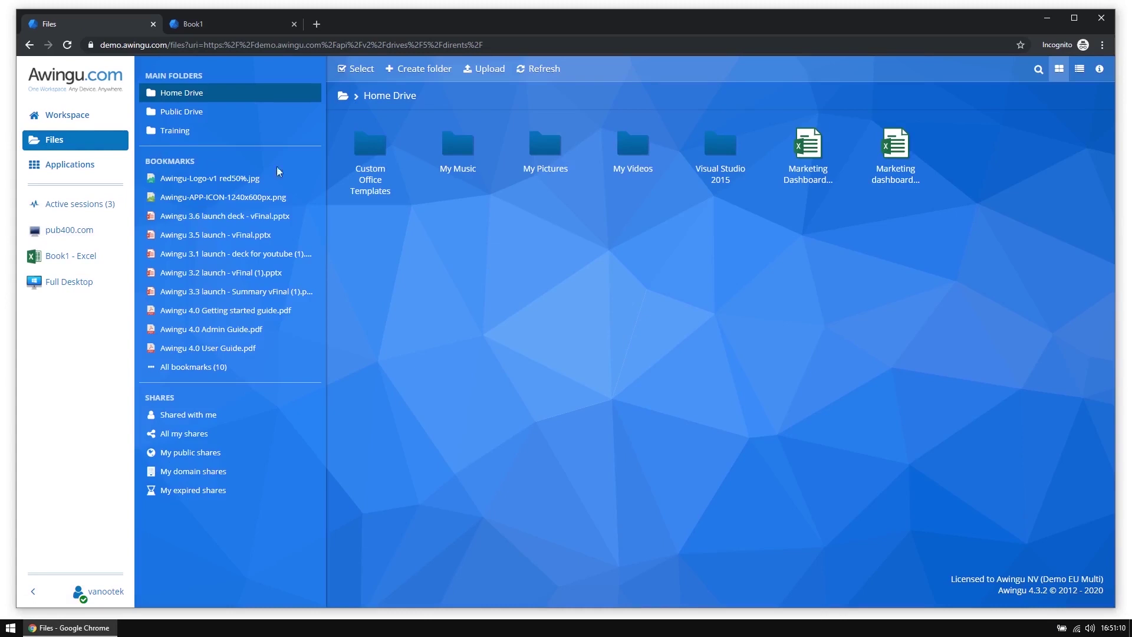
left_click(1047, 74)
type("marke")
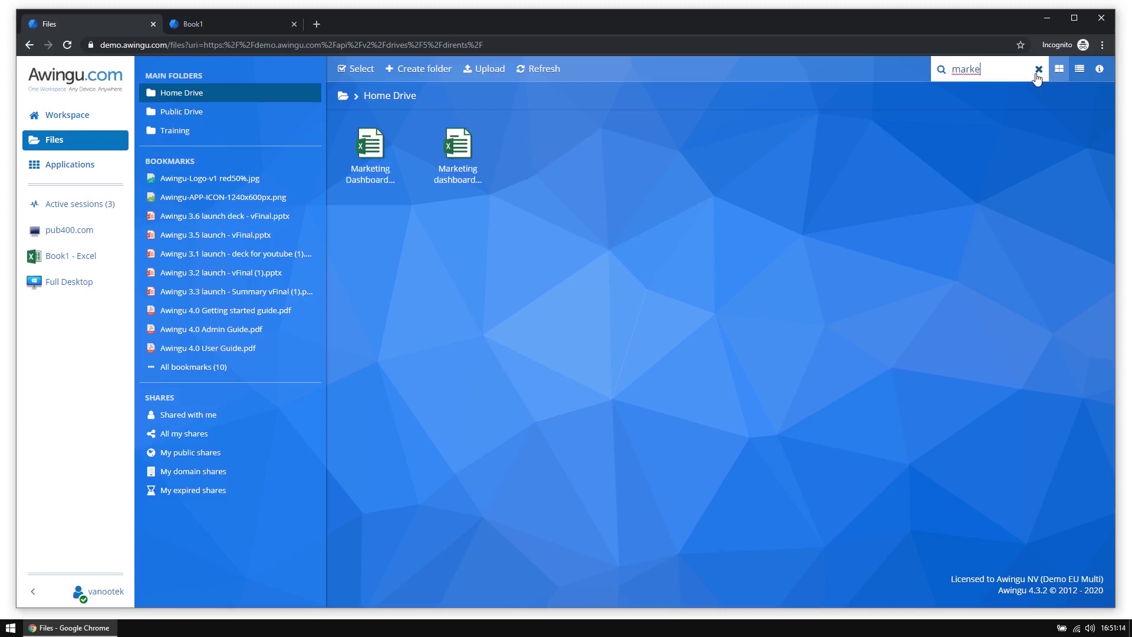
key("BackSpace")
key("BackSpace")
key("BackSpace")
key("BackSpace")
key("BackSpace")
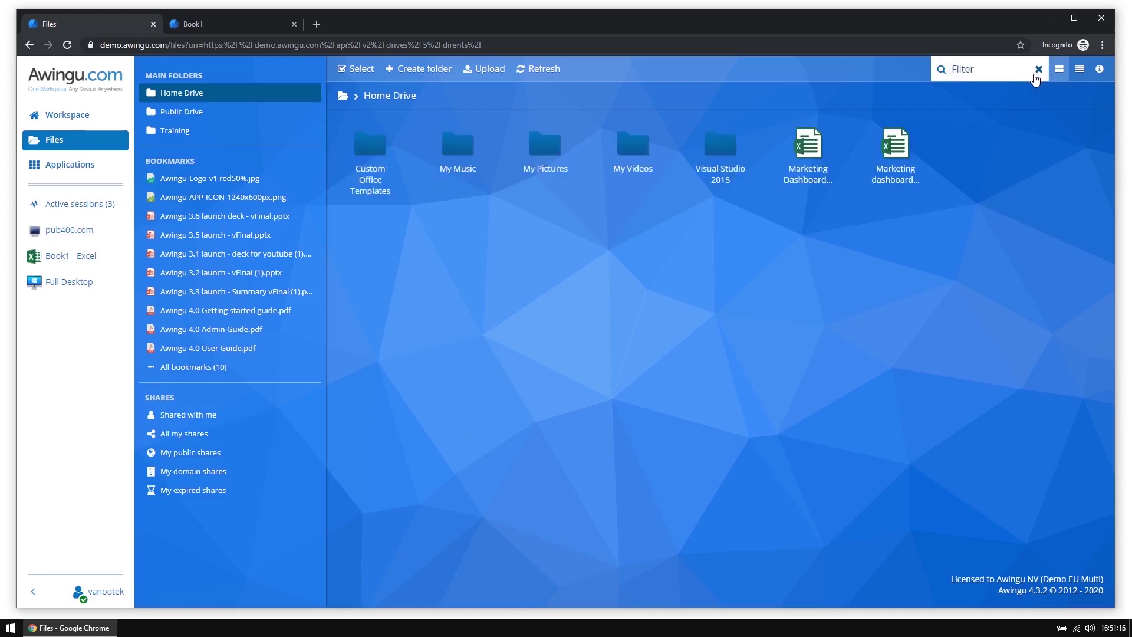
left_click(834, 130)
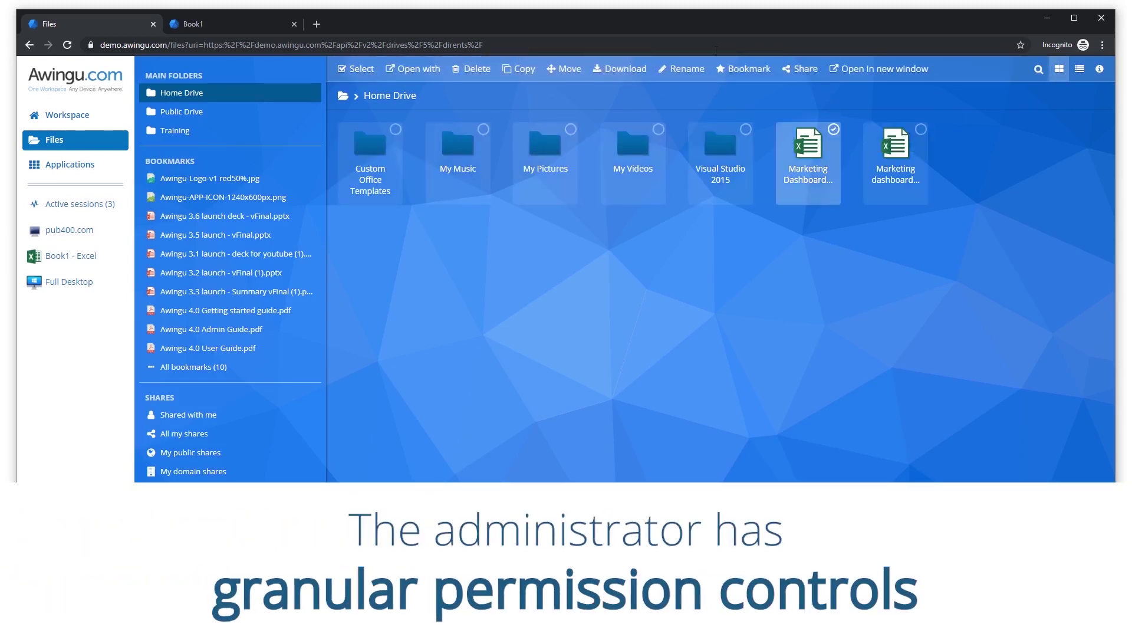
left_click(833, 131)
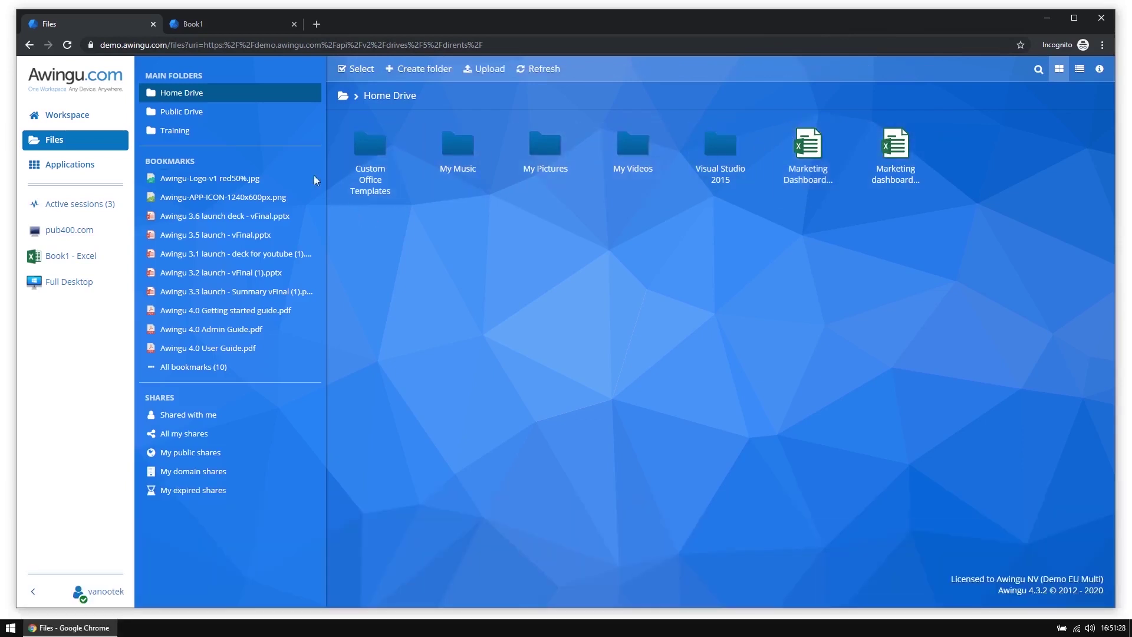
Open the Public Drive's DWS folder and select both Awingu 4.1 sales decks and the PDF
left_click(284, 112)
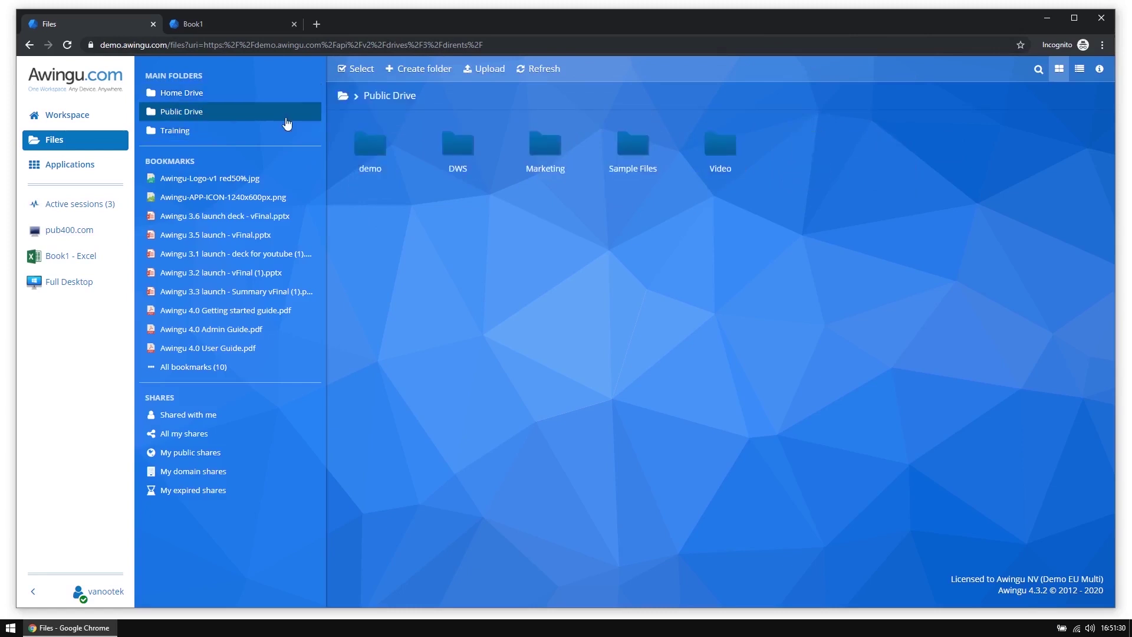
double_click(458, 145)
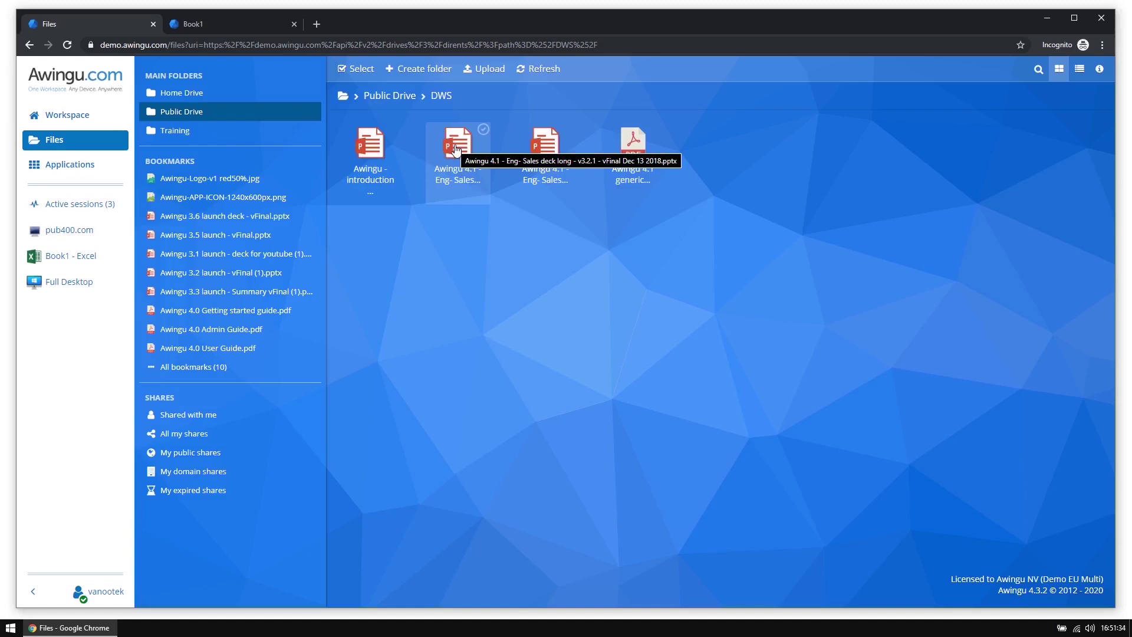
left_click(483, 130)
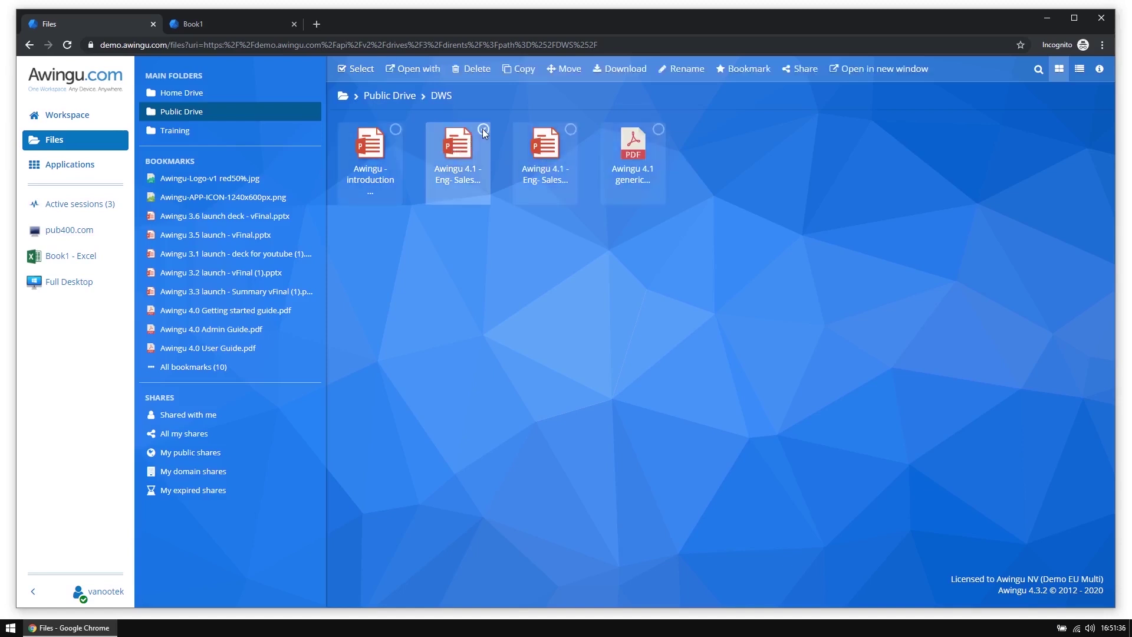
left_click(571, 129)
left_click(659, 130)
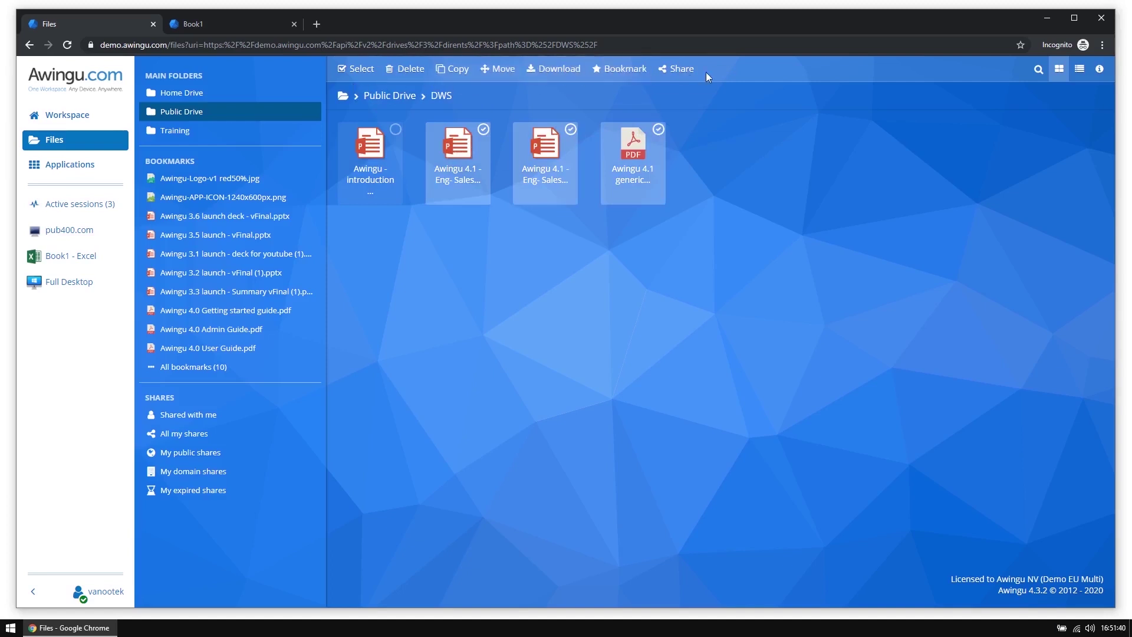
Clear the file selection and bring up the actions for the long Awingu 4.1 sales deck
left_click(658, 129)
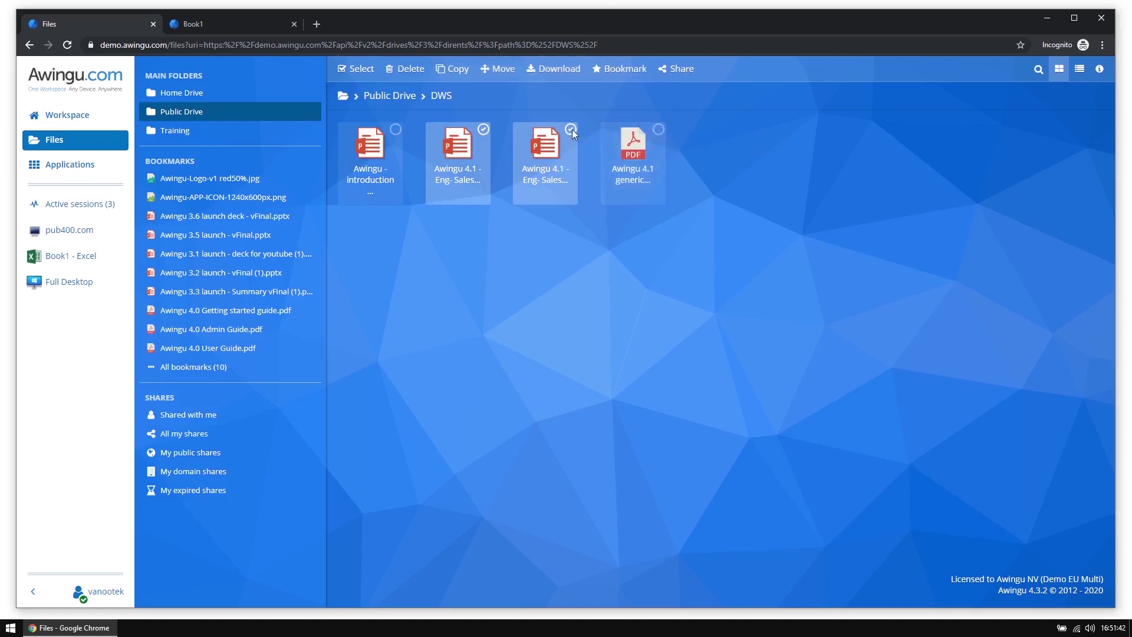
left_click(571, 130)
left_click(483, 129)
right_click(466, 155)
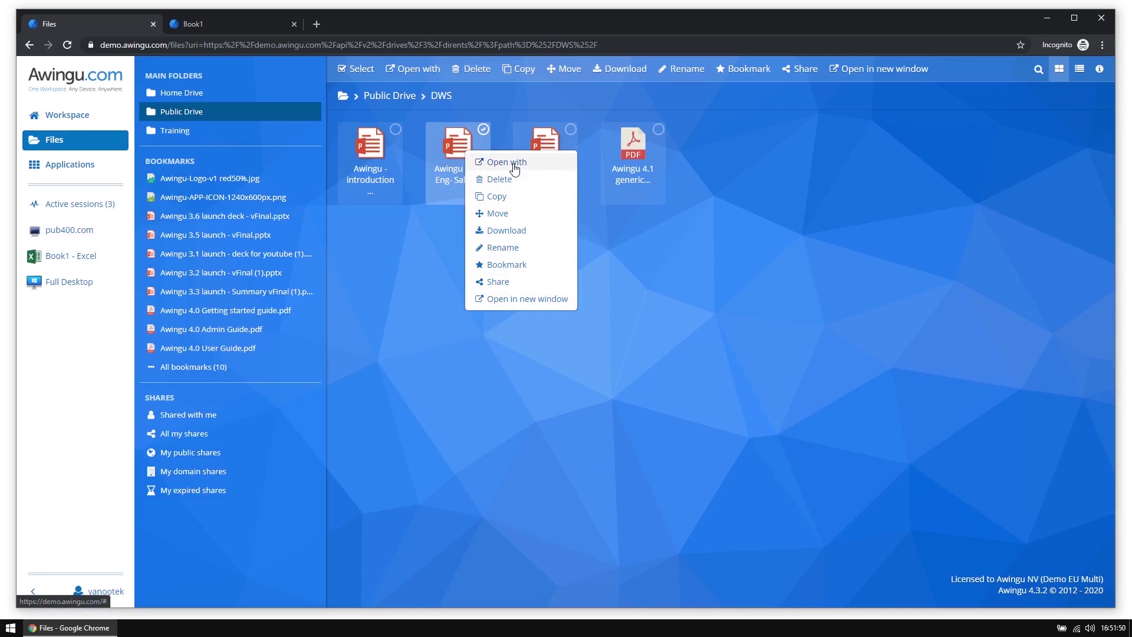
Select the long Awingu 4.1 sales deck and start a new share for it
left_click(483, 132)
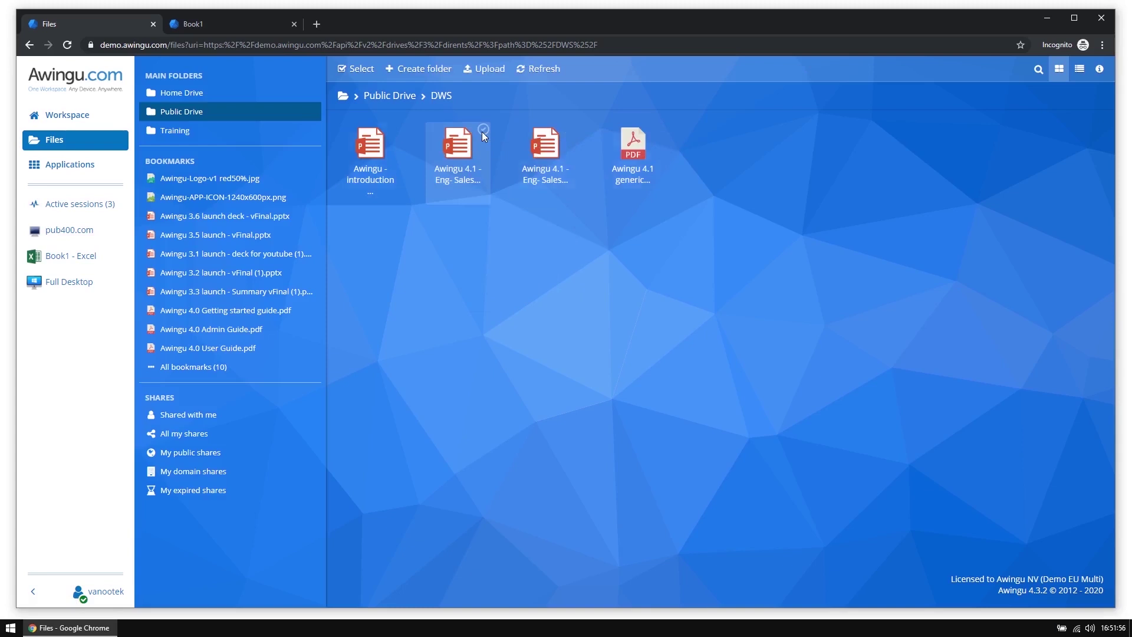
left_click(483, 132)
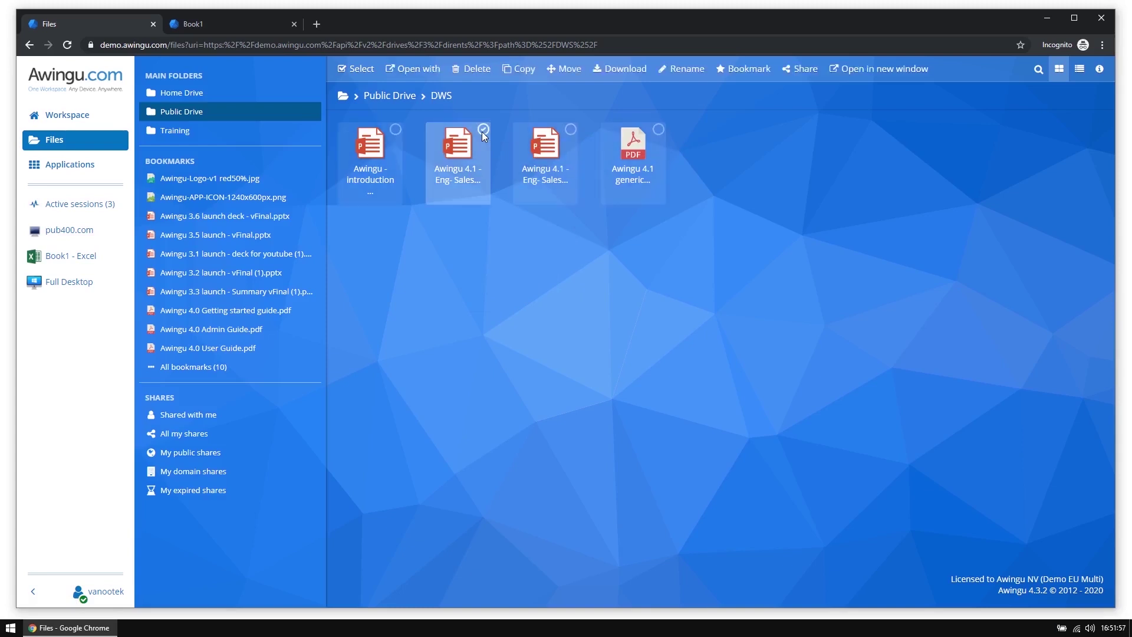
left_click(793, 70)
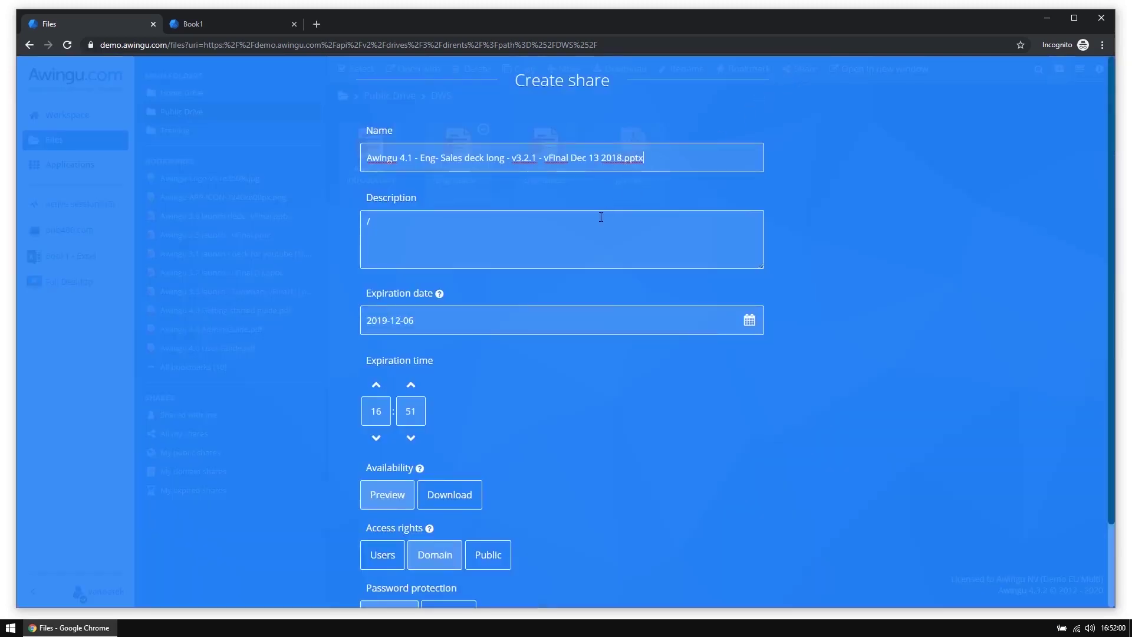
scroll(601, 217, "down", 2)
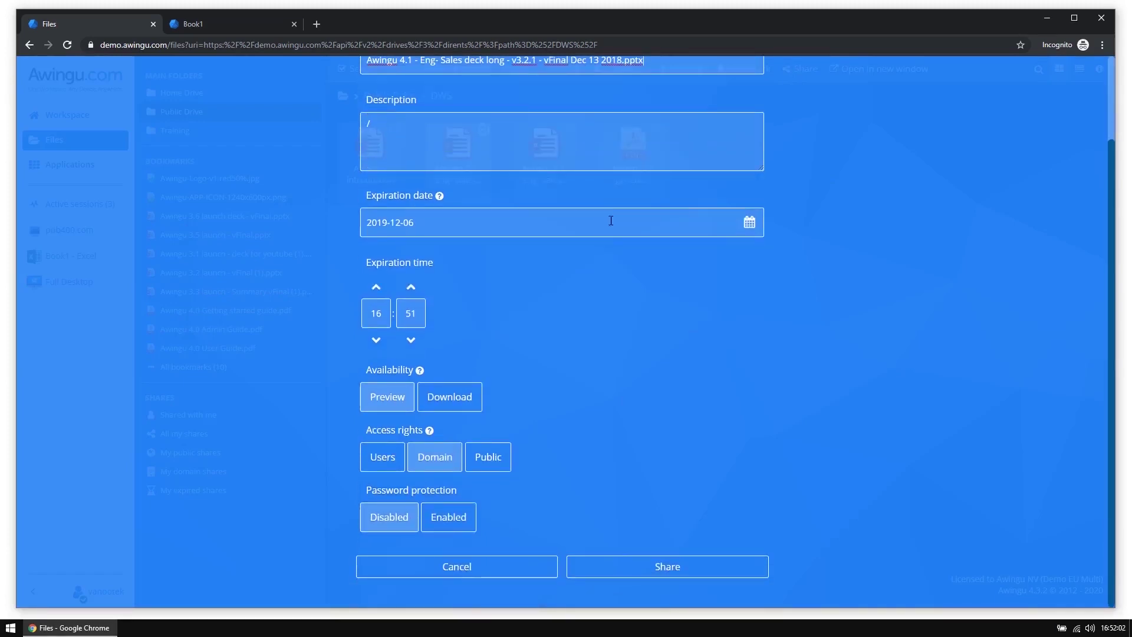
Set the share's expiration date to 2020-02-06
left_click(750, 223)
left_click(584, 254)
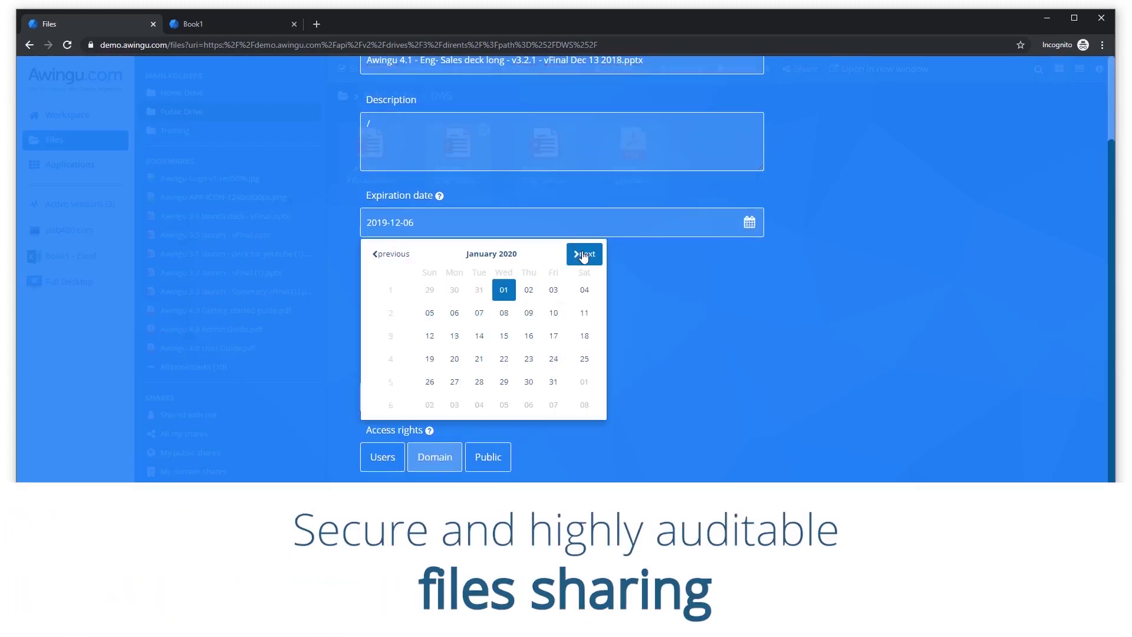
left_click(584, 254)
left_click(529, 313)
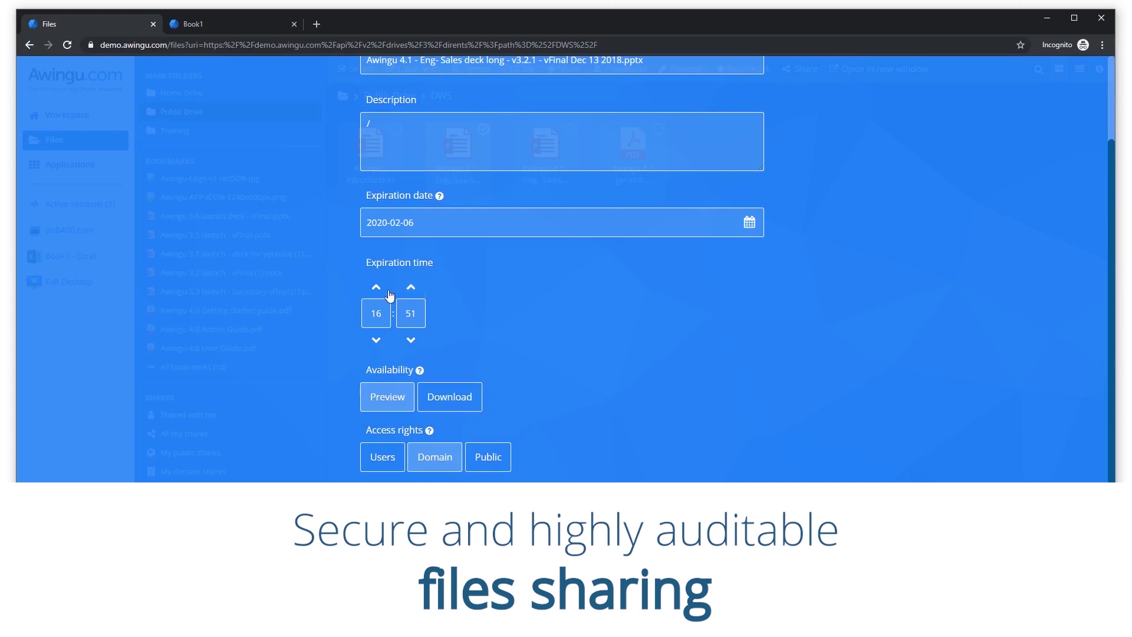
left_click(412, 341)
Make the shared file available for download rather than preview only
left_click(446, 393)
left_click(404, 394)
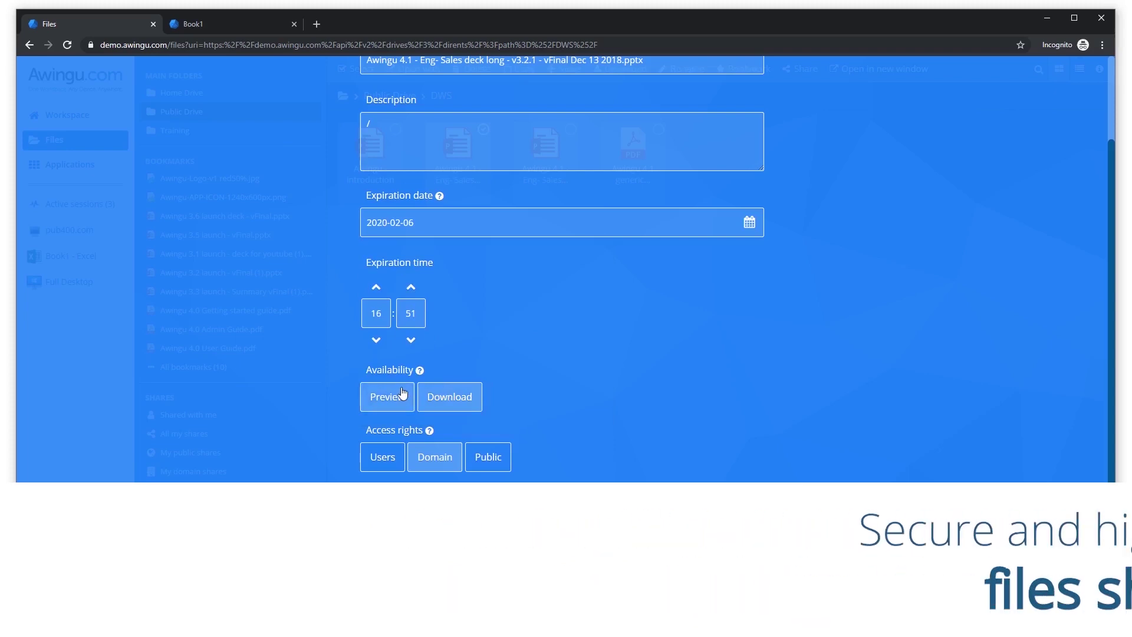
left_click(448, 394)
left_click(406, 394)
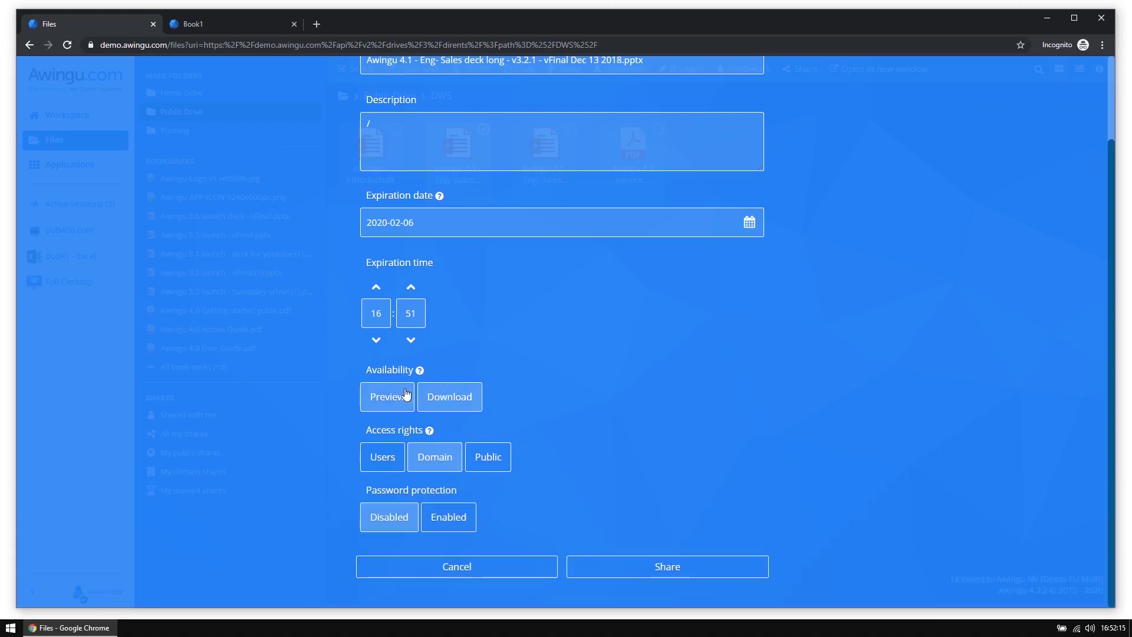
left_click(436, 396)
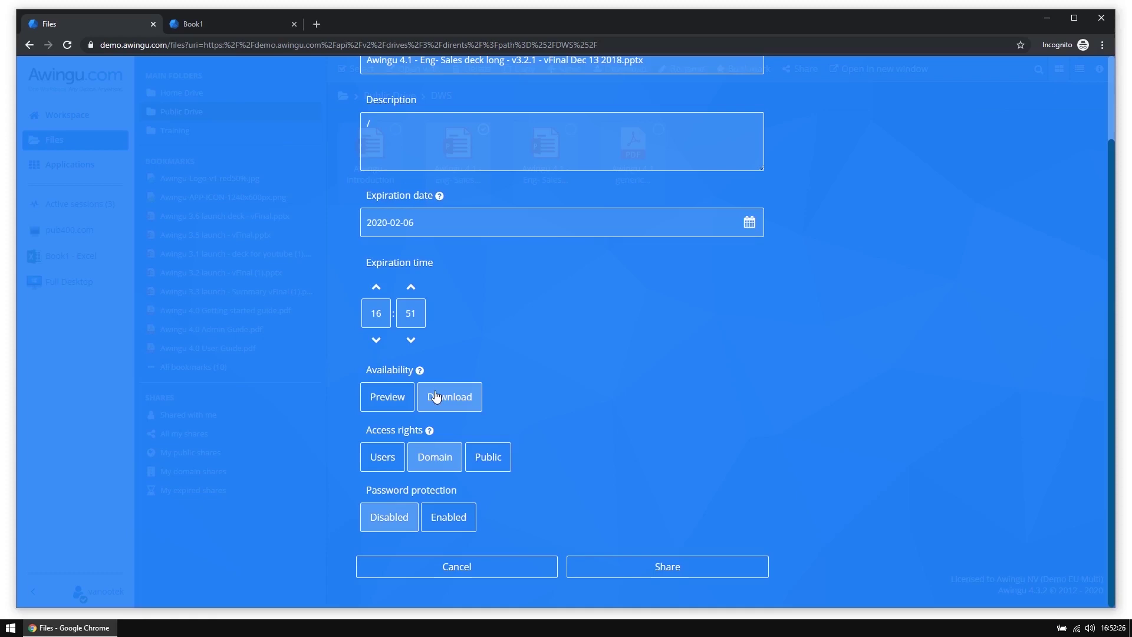
Limit access to the share to specific users
left_click(491, 462)
left_click(375, 467)
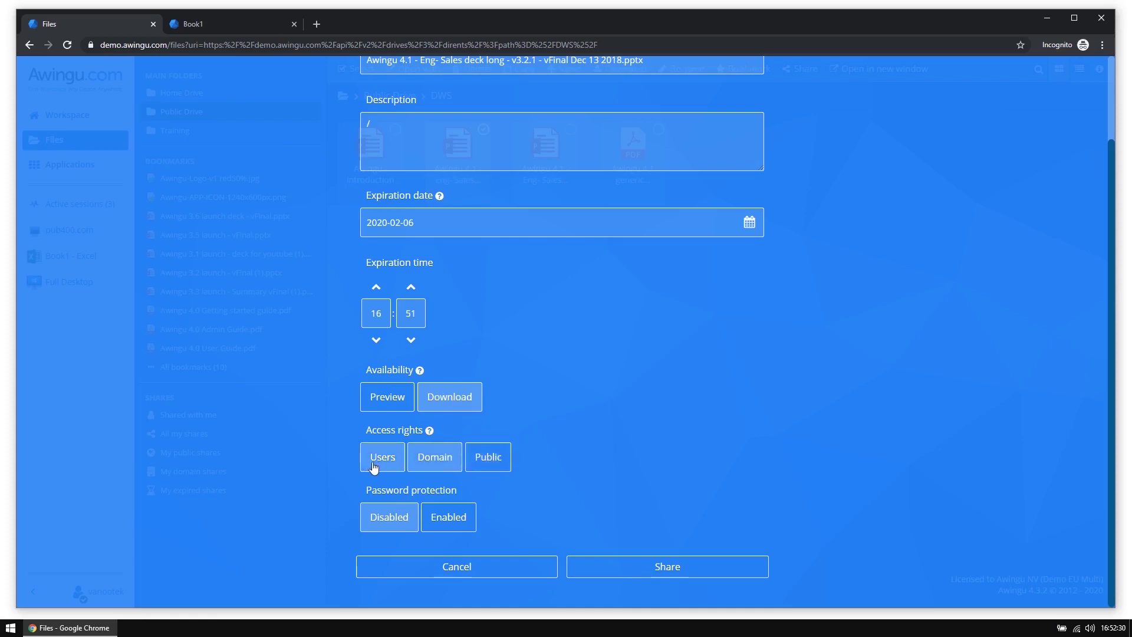
type("a")
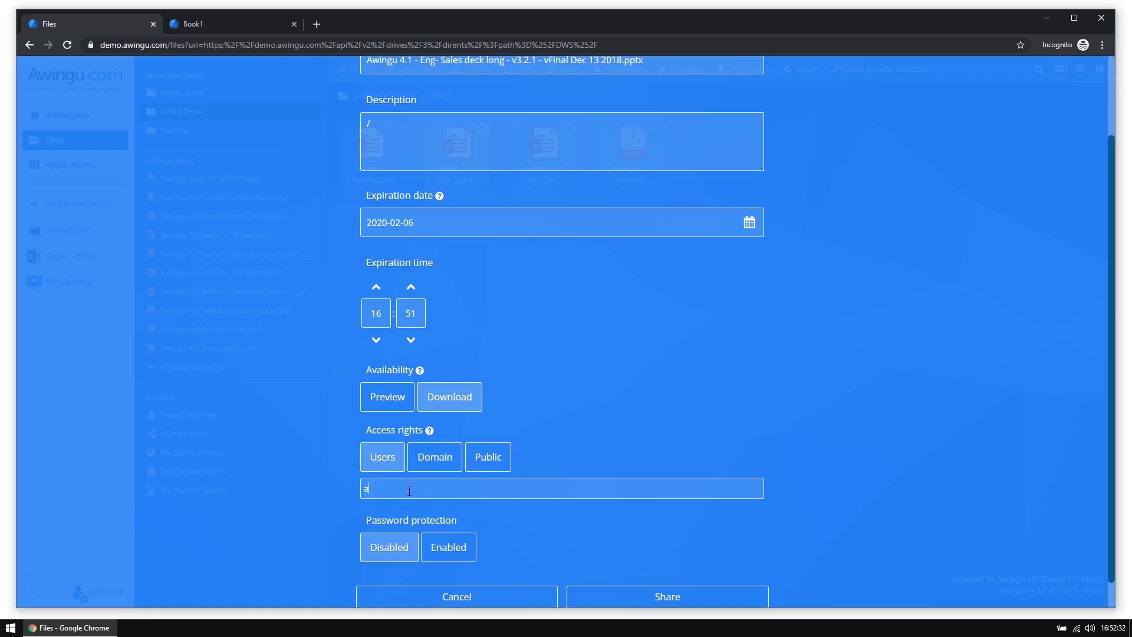
key("BackSpace")
Keep password protection disabled for the share
left_click(450, 548)
left_click(393, 548)
scroll(460, 531, "down", 1)
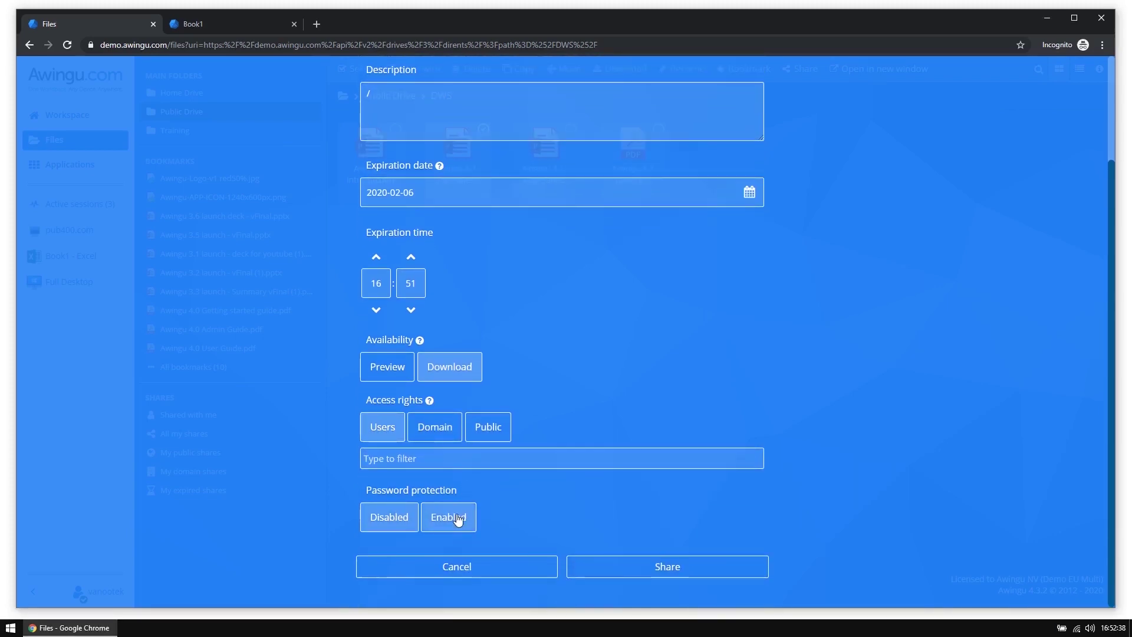
left_click(459, 519)
scroll(425, 472, "down", 1)
left_click(392, 440)
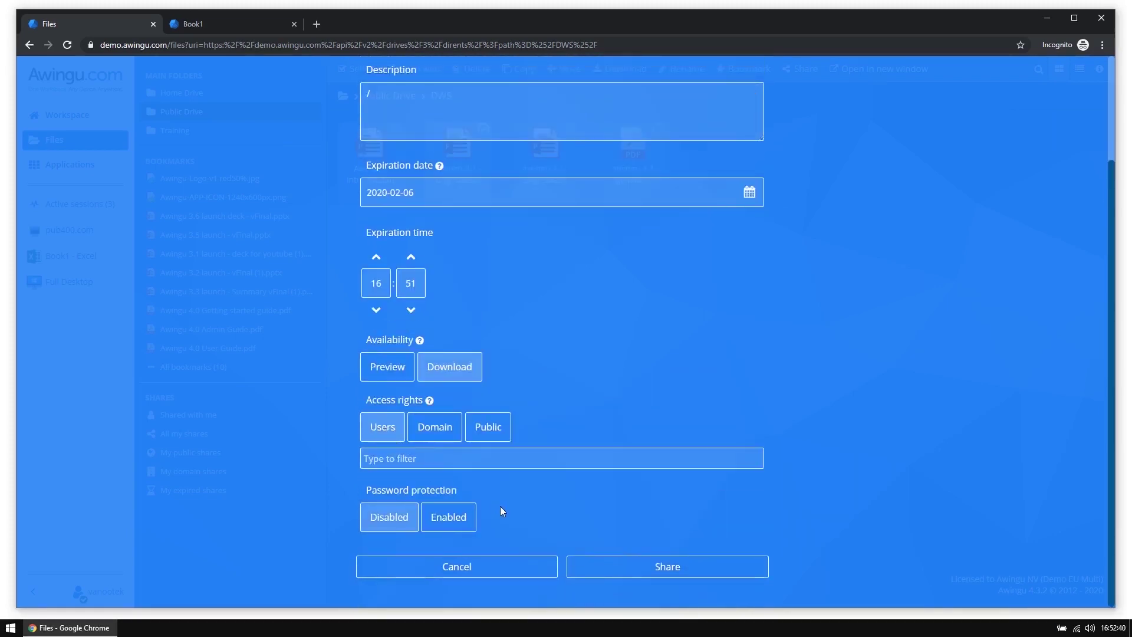
Create the share, select its link for copying, and close the link window
left_click(638, 565)
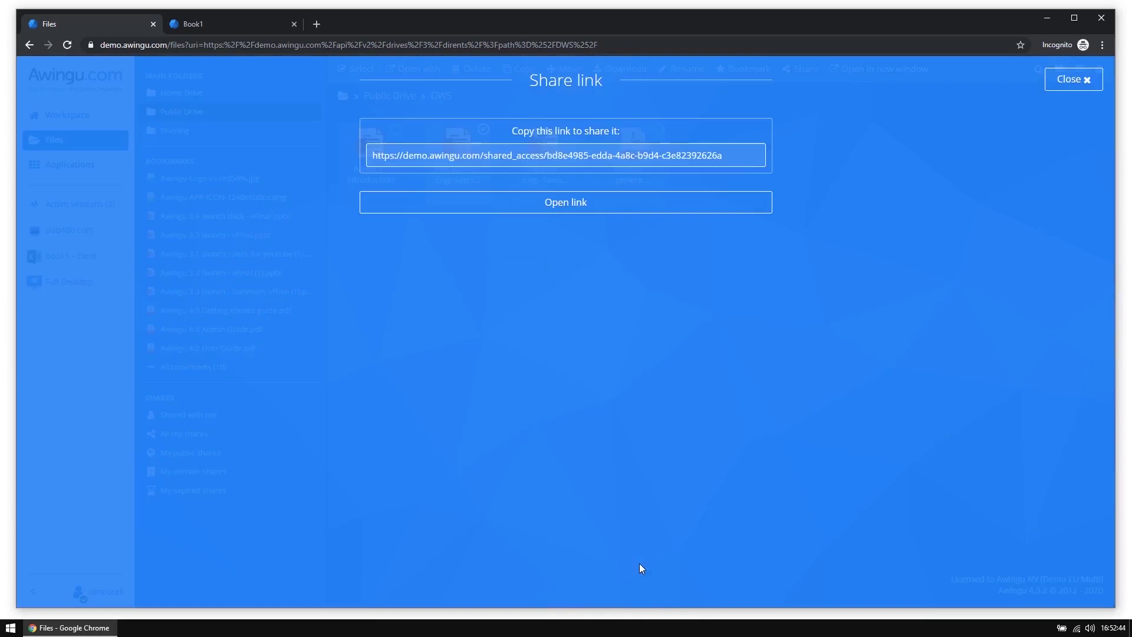
left_click(589, 154)
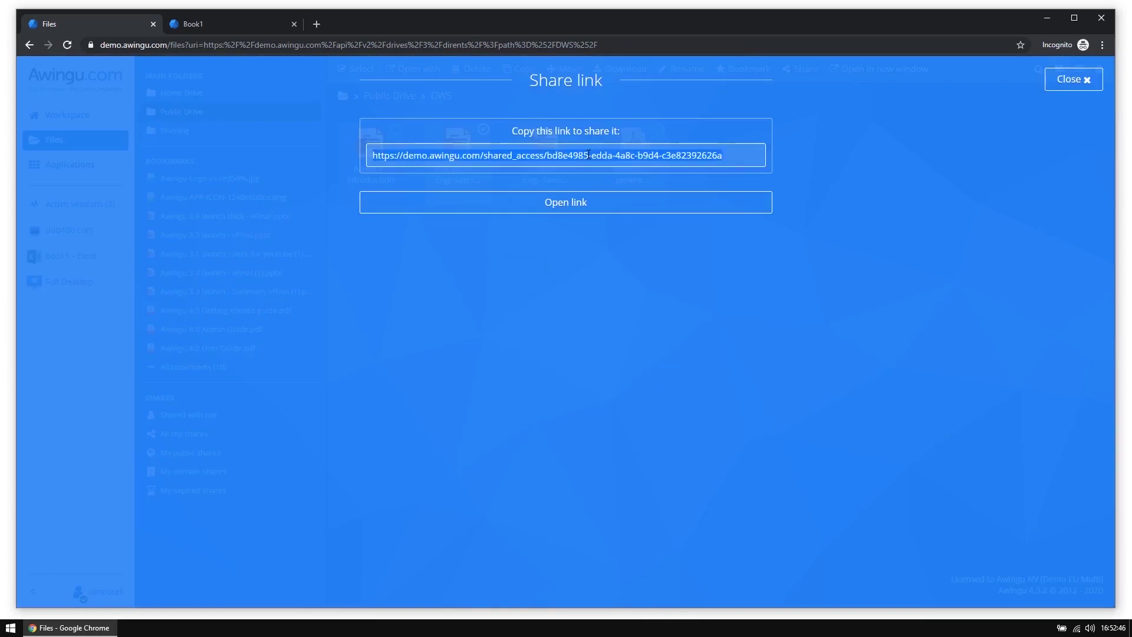
left_click(1070, 82)
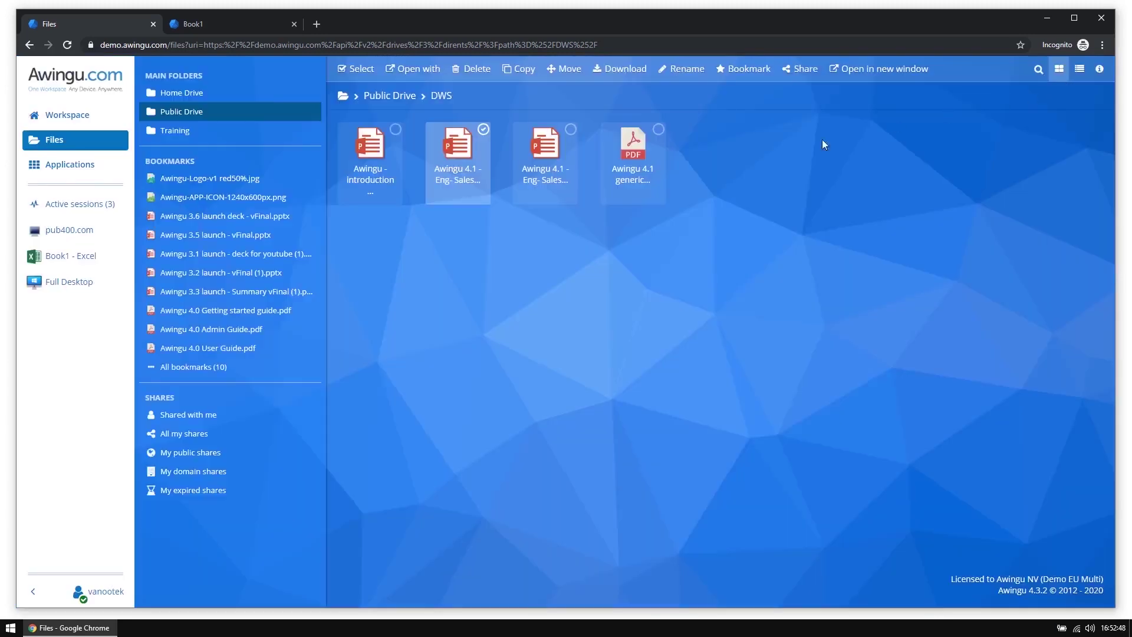
List all my shares and select the Awingu 4.1 sales deck share
left_click(195, 434)
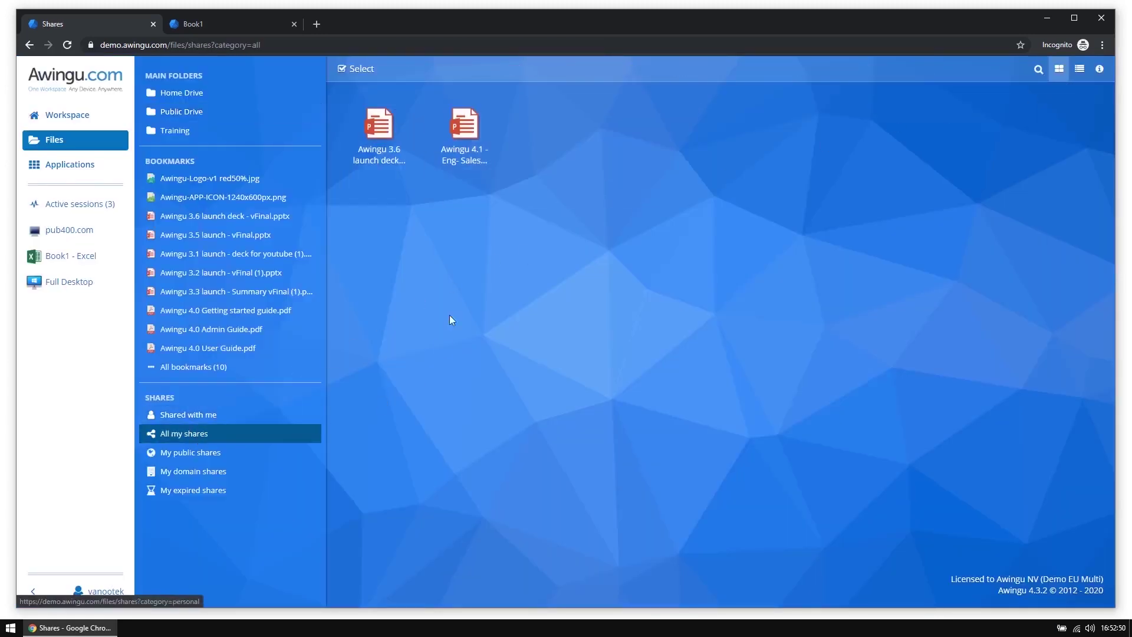
left_click(489, 110)
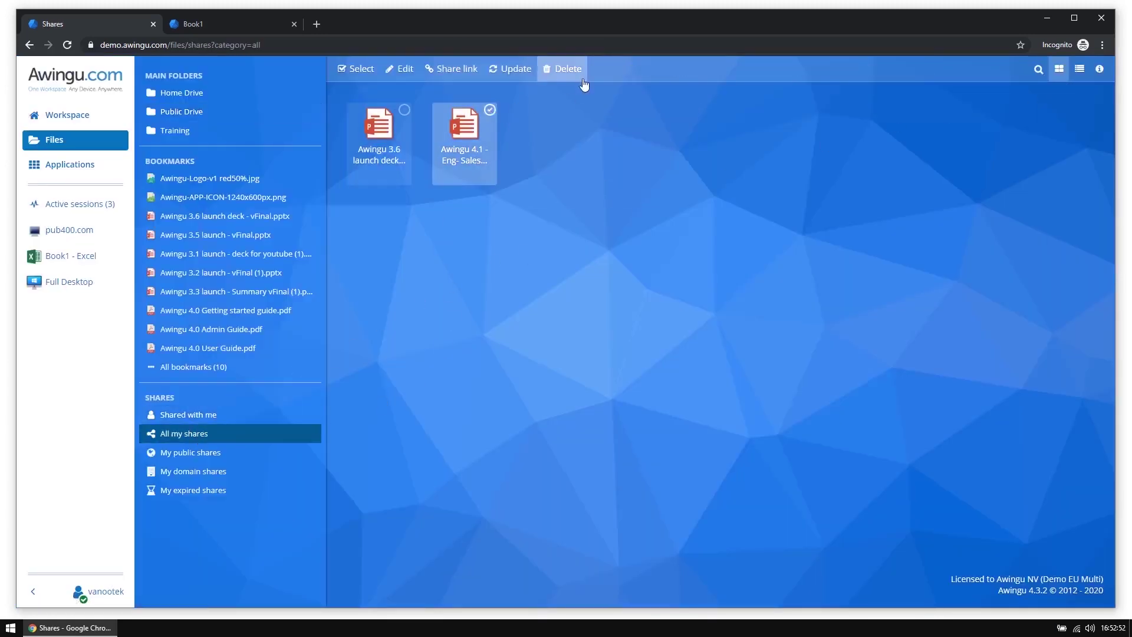